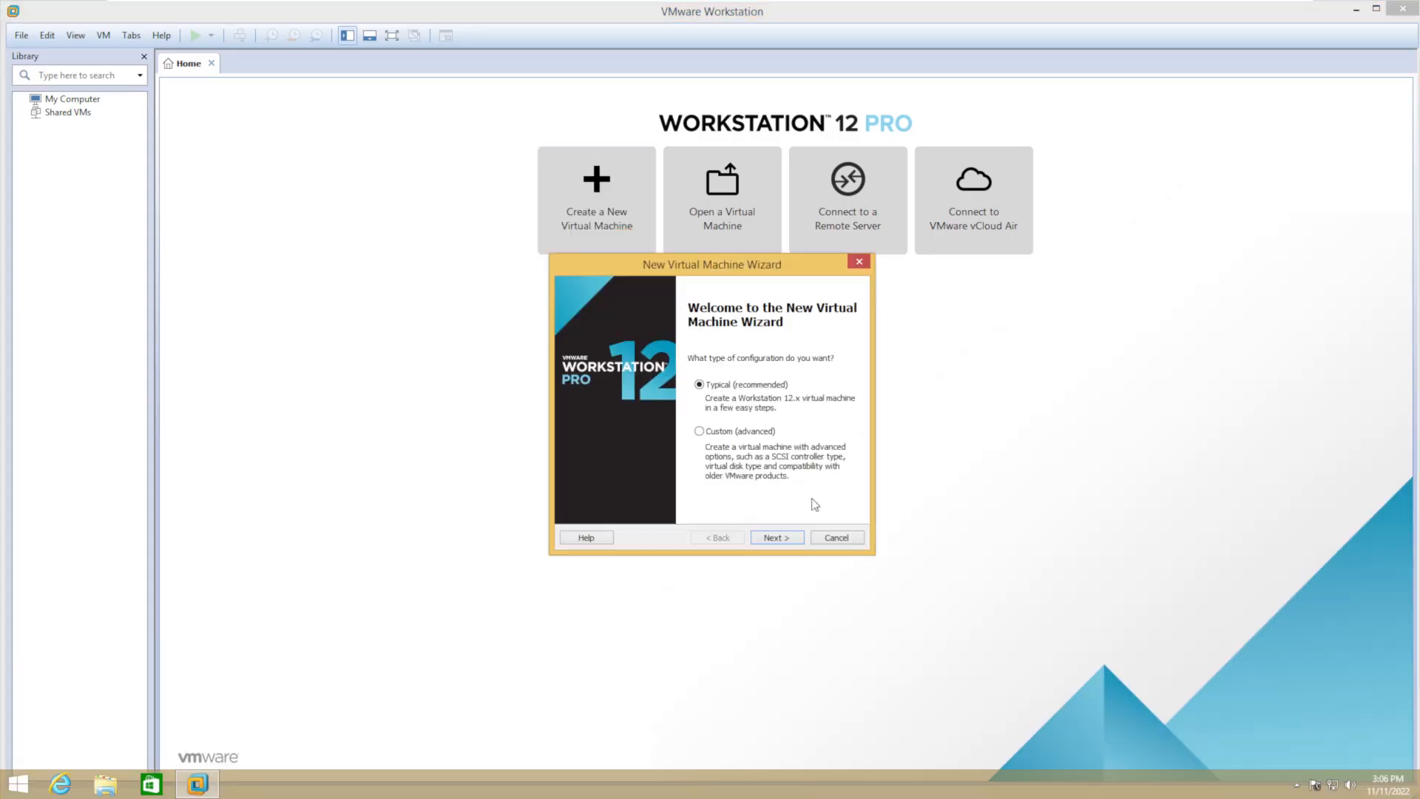
- Create a Windows 11 virtual machine through the wizard, keeping the default name and disk capacity
{"action": "left_click", "coordinate": [777, 537]}
{"action": "left_click", "coordinate": [777, 537]}
{"action": "left_click", "coordinate": [776, 537]}
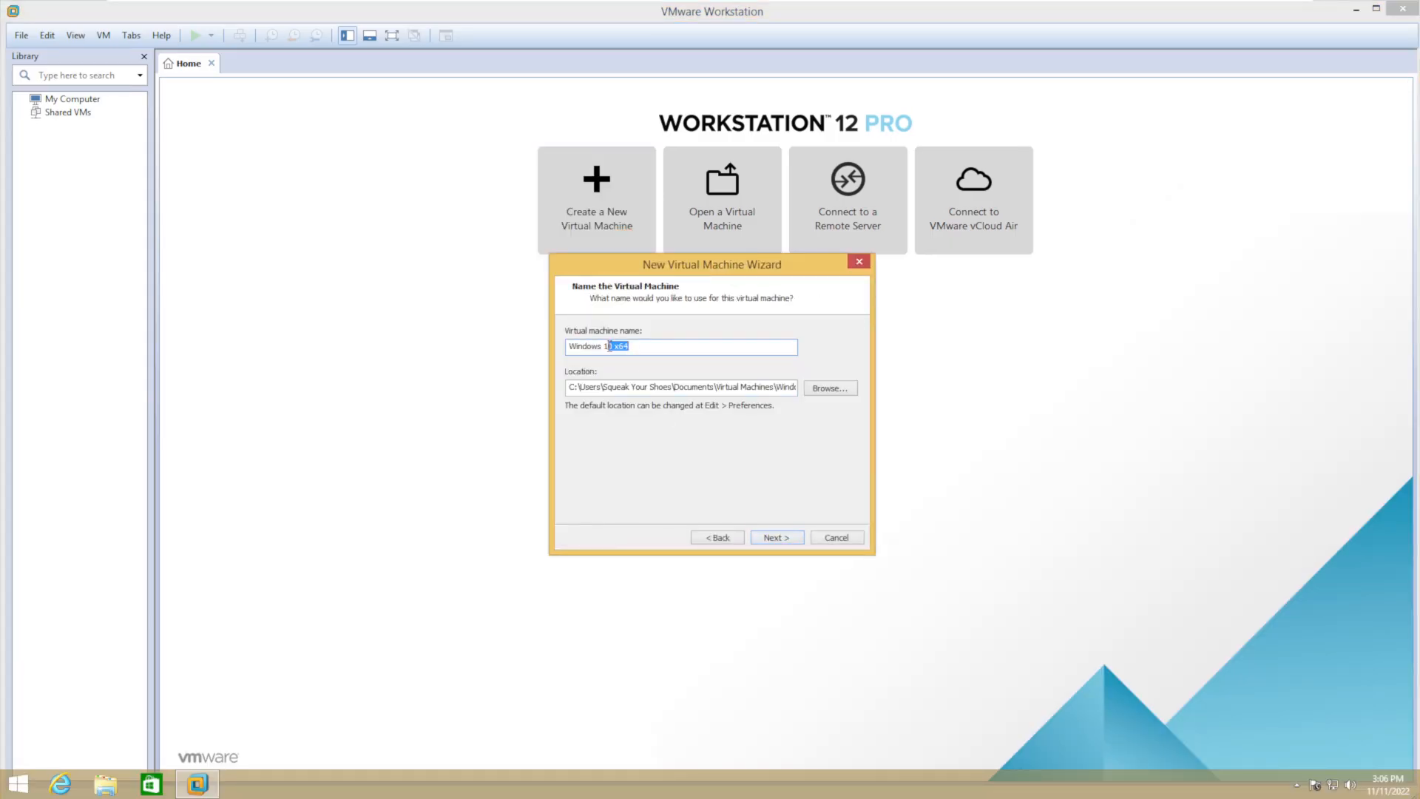
{"action": "left_click", "coordinate": [776, 538]}
{"action": "left_click", "coordinate": [776, 537]}
{"action": "left_click", "coordinate": [783, 536]}
- Set the VM's processor configuration to 2 cores per processor in its hardware settings
{"action": "left_click", "coordinate": [241, 133]}
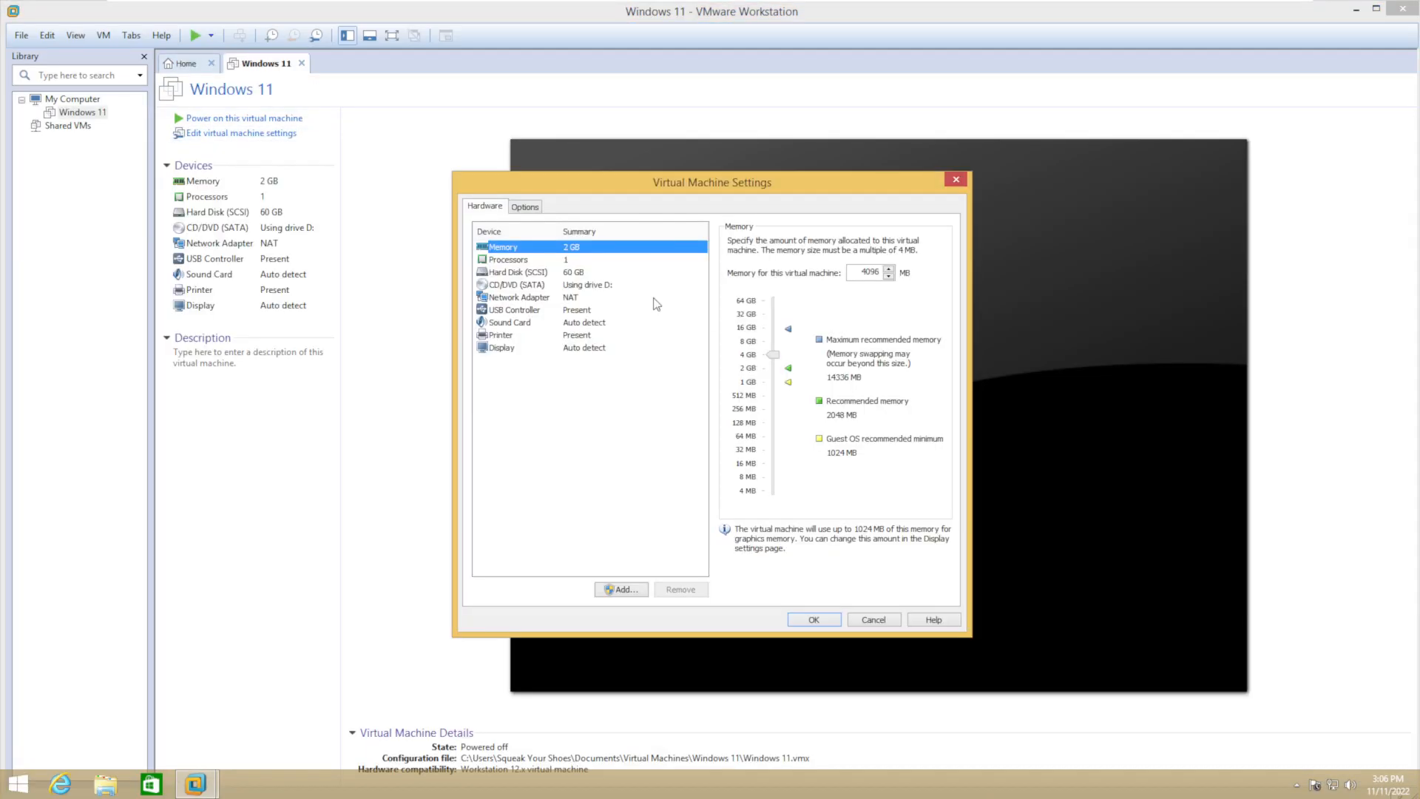
{"action": "left_click", "coordinate": [508, 258]}
{"action": "left_click", "coordinate": [898, 261]}
{"action": "left_click", "coordinate": [872, 275]}
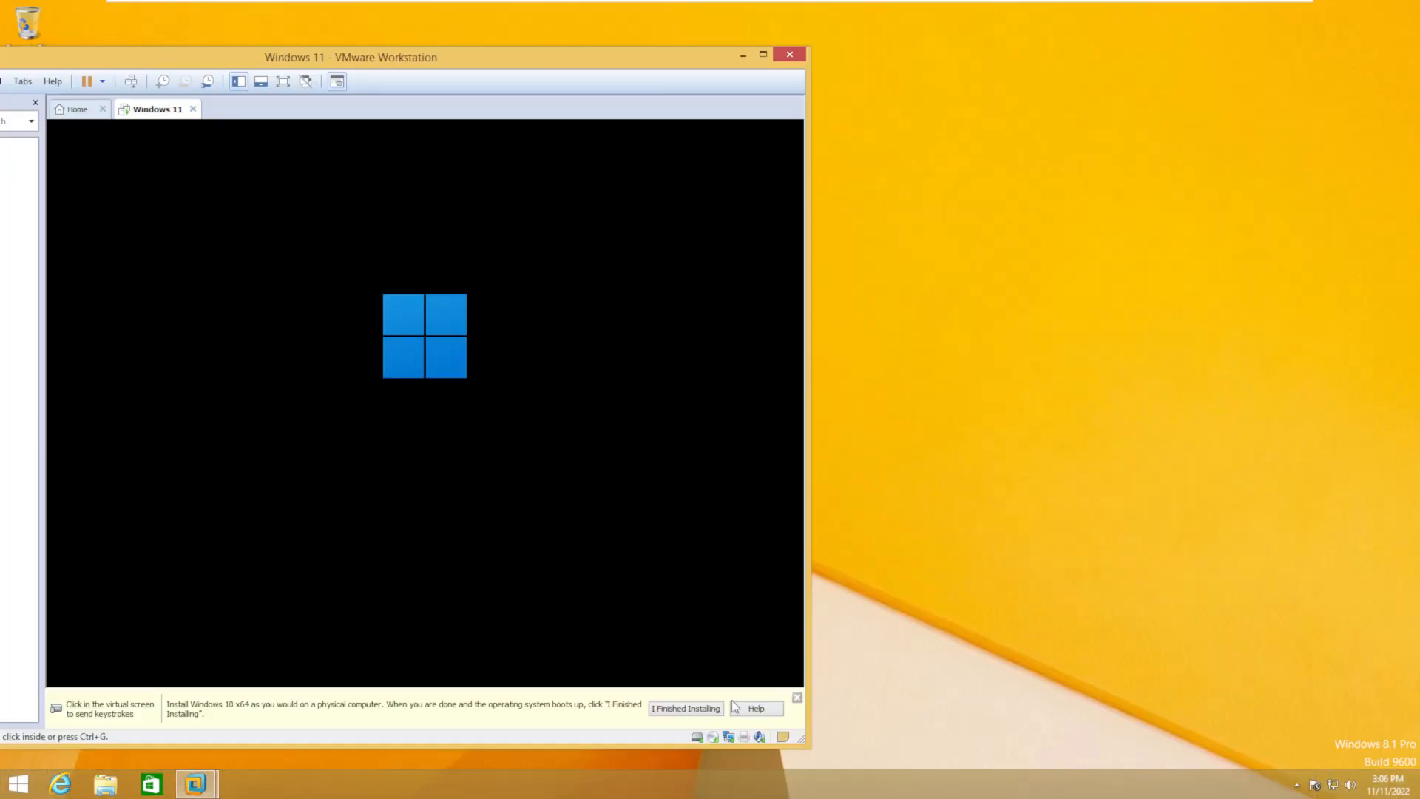
- Restore the VMware window to a smaller size and move it fully onto the desktop
{"action": "left_click", "coordinate": [796, 697]}
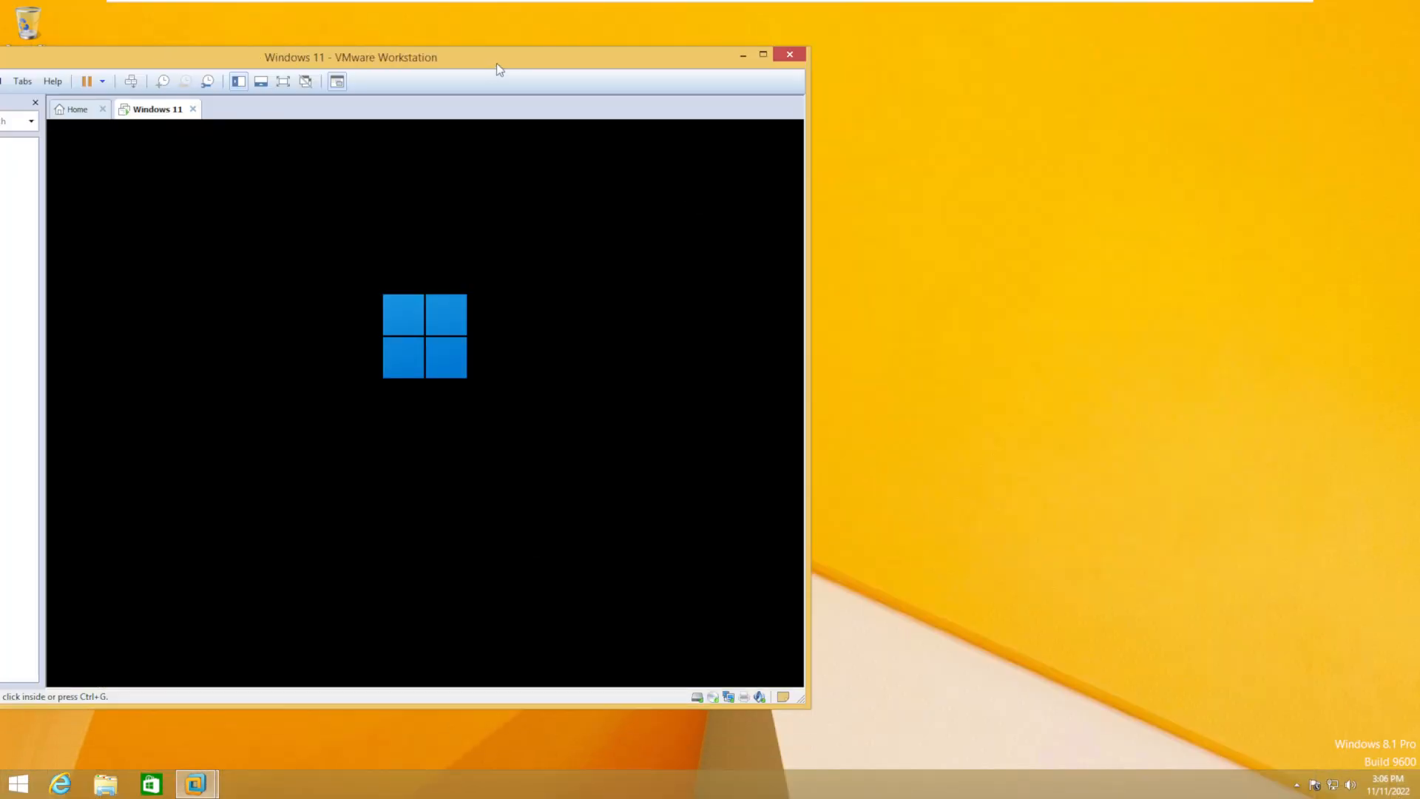
{"action": "left_click_drag", "start_coordinate": [495, 63], "coordinate": [667, 46]}
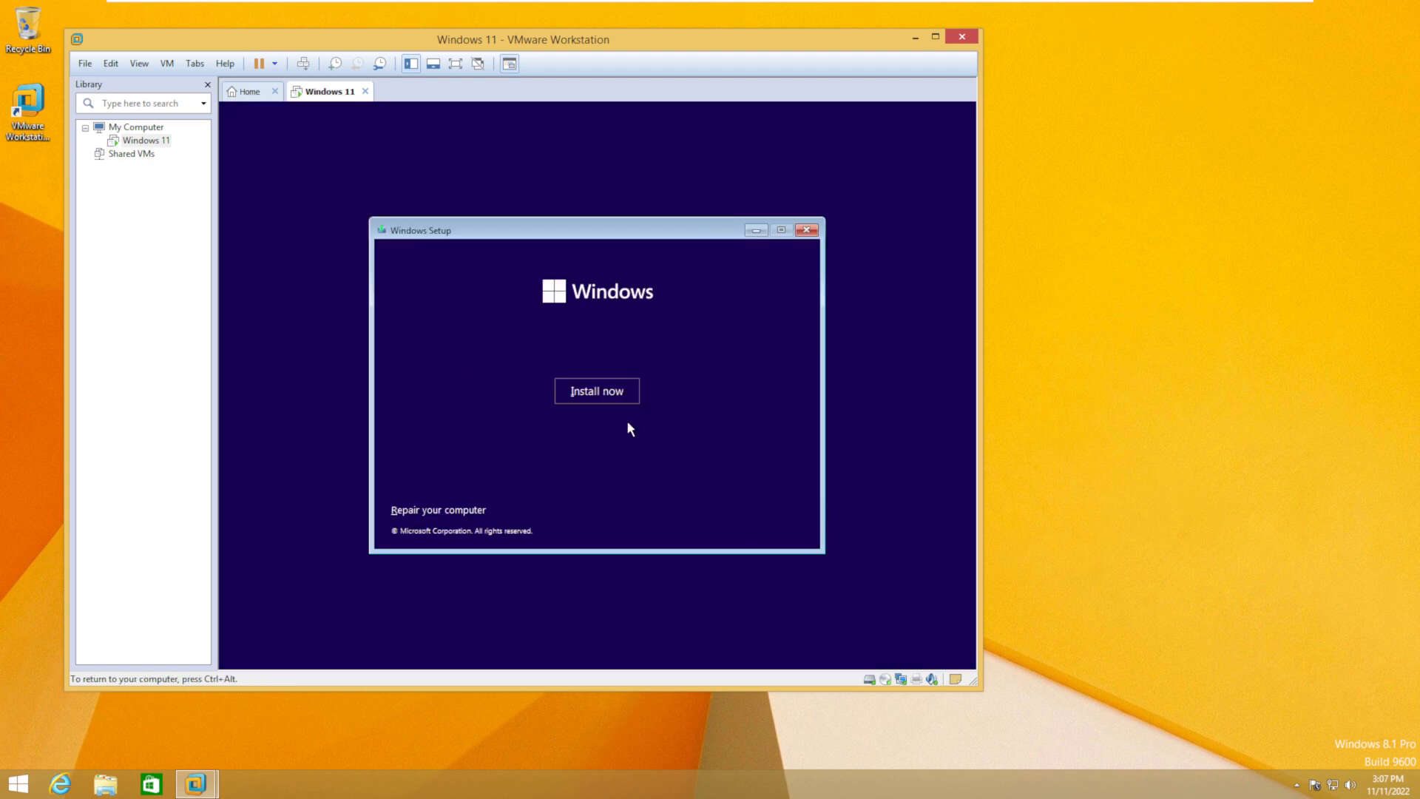
- Install Windows 11 Pro onto Drive 0 without a product key, accepting the licence terms
{"action": "left_click", "coordinate": [596, 389]}
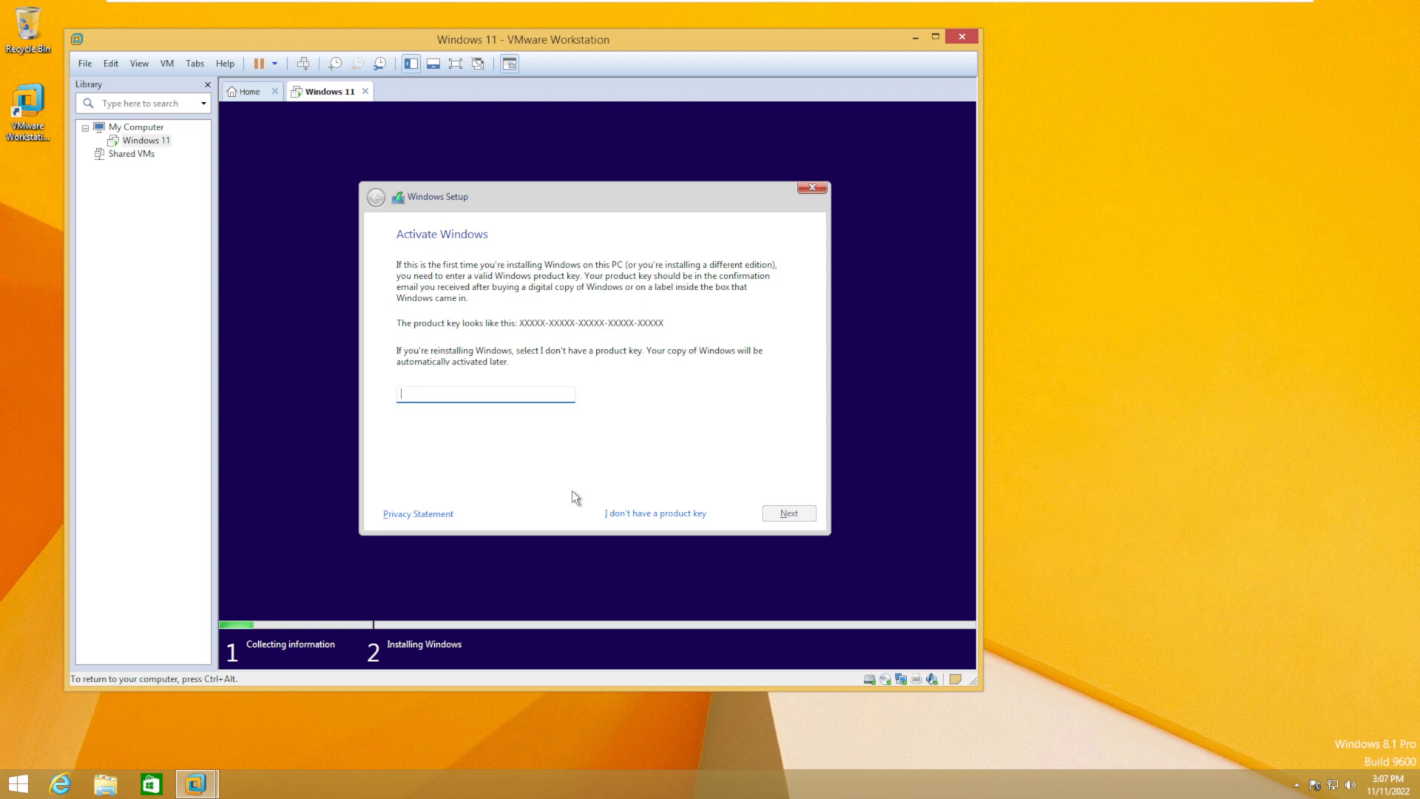
{"action": "left_click", "coordinate": [629, 510]}
{"action": "key", "text": "Down"}
{"action": "key", "text": "Down"}
{"action": "key", "text": "Down"}
{"action": "key", "text": "Down"}
{"action": "key", "text": "Down"}
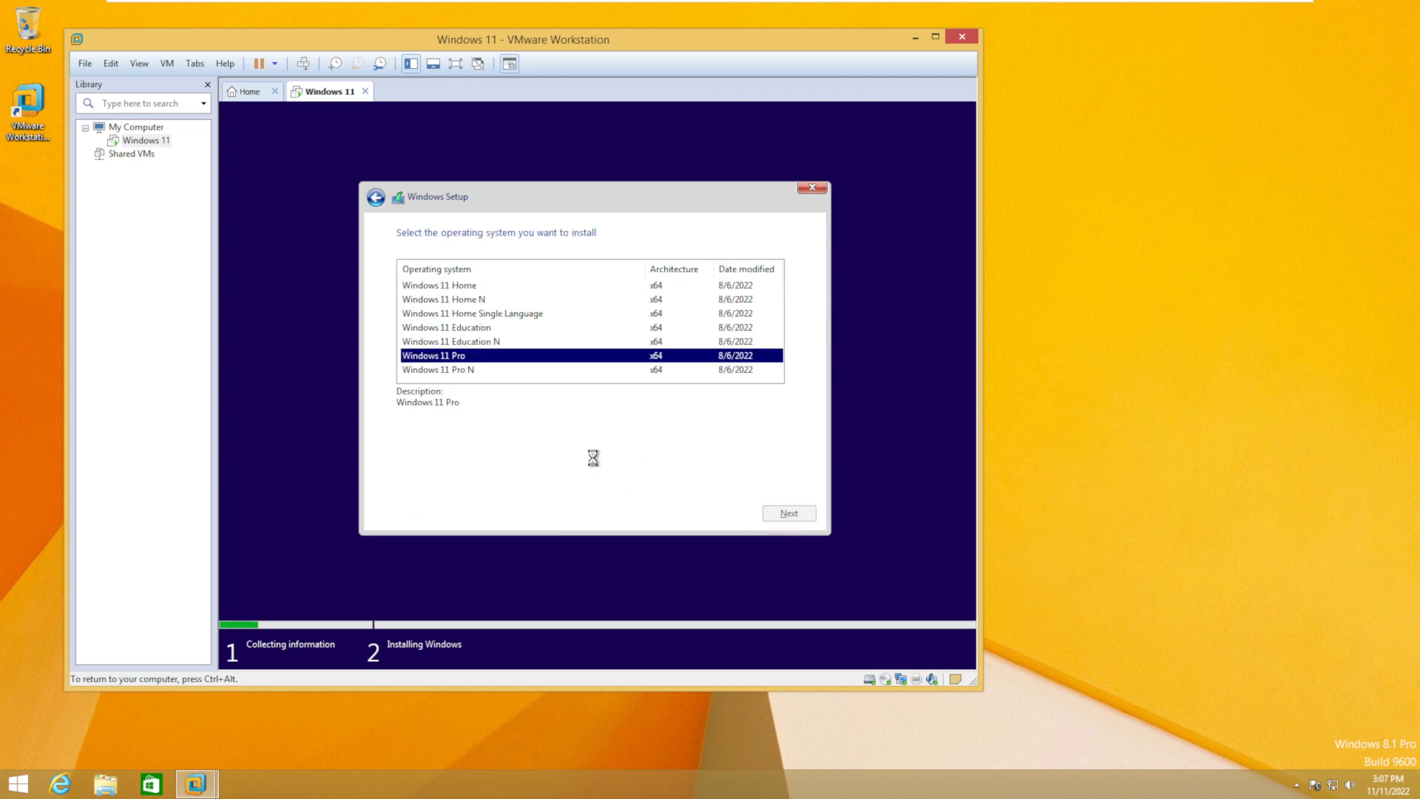
{"action": "left_click", "coordinate": [789, 513]}
{"action": "key", "text": "space"}
{"action": "left_click", "coordinate": [786, 512]}
{"action": "left_click", "coordinate": [786, 512]}
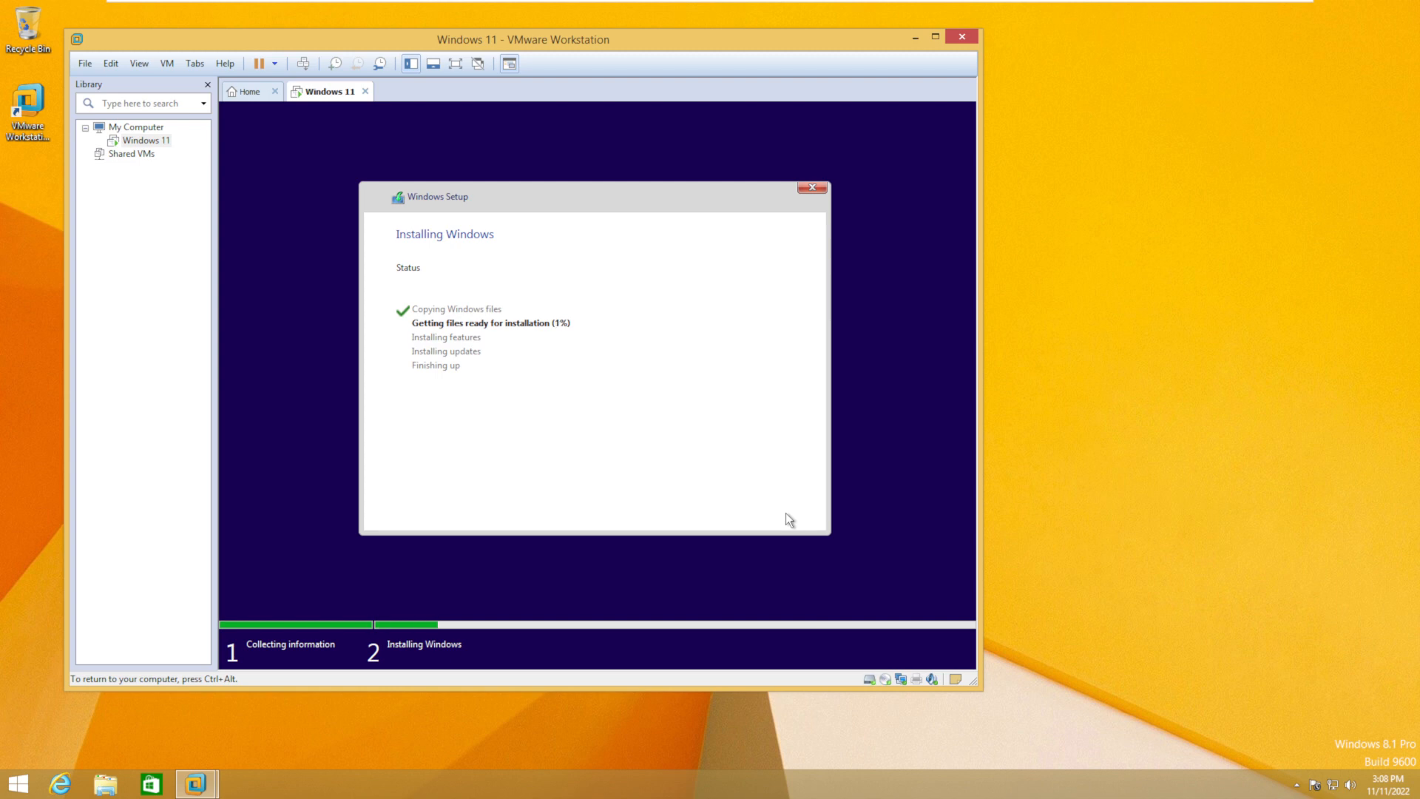
{"action": "key", "text": "ctrl+alt"}
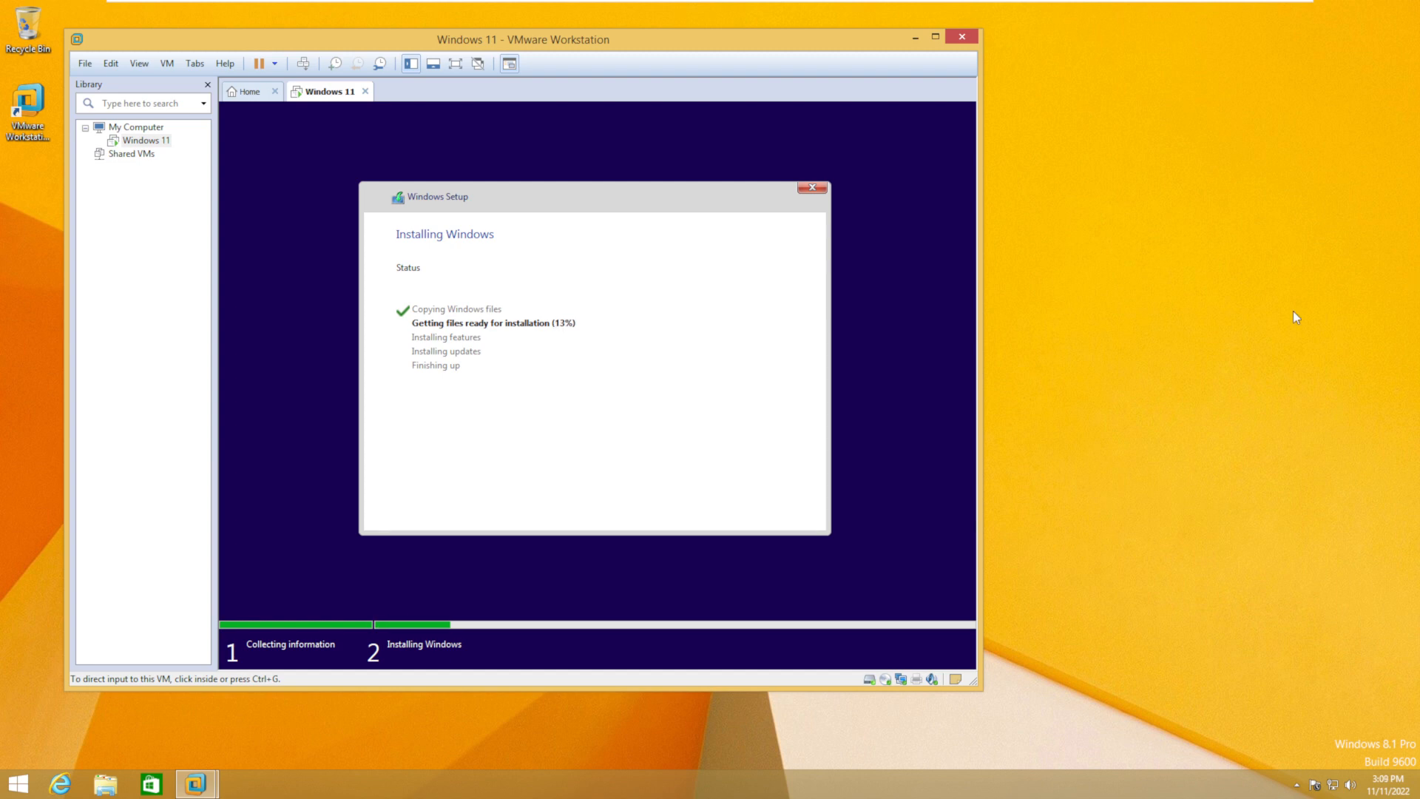
- Capture input into the VM while setup copies files and installs features
{"action": "left_click", "coordinate": [863, 345]}
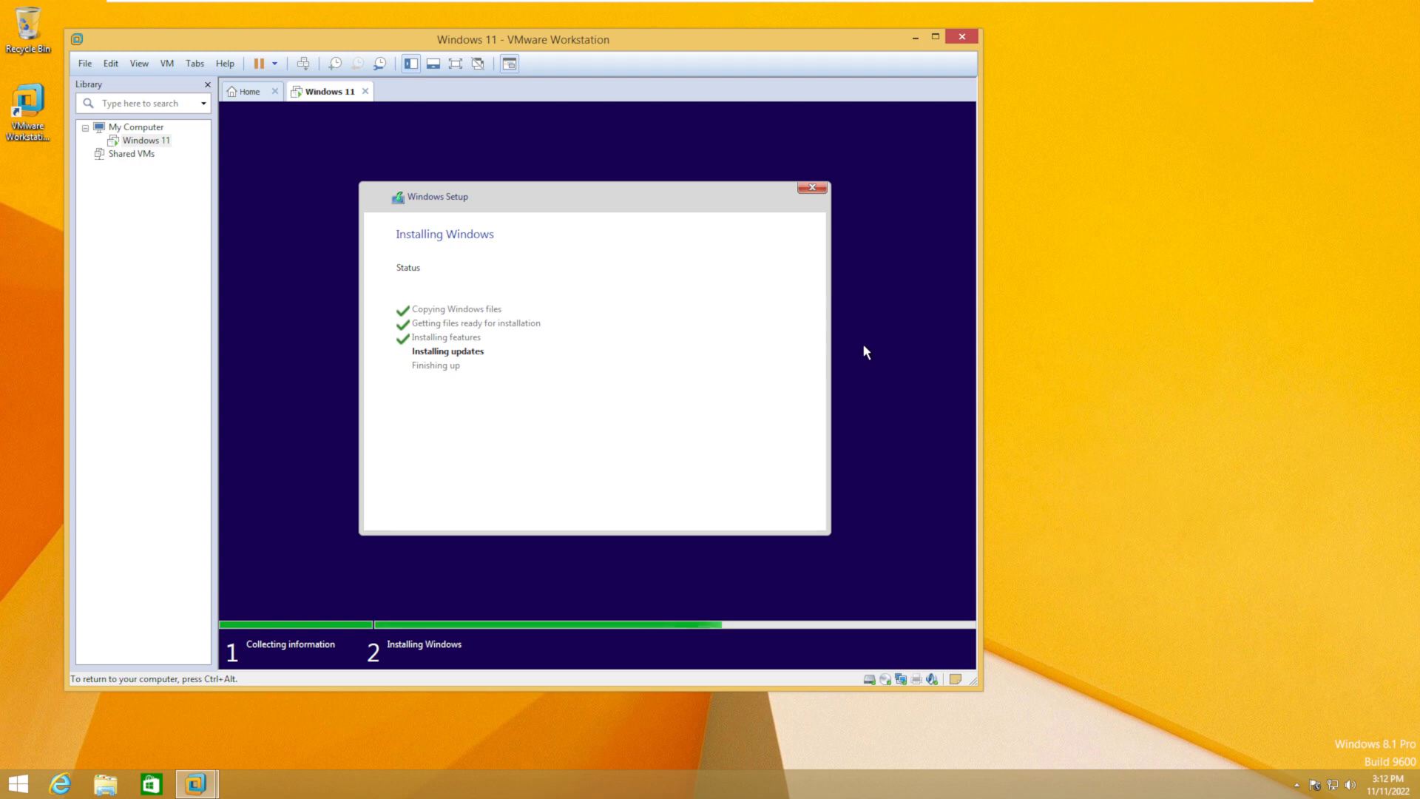
- Restart the guest from the Windows needs to restart prompt to continue setup
{"action": "left_click", "coordinate": [786, 510]}
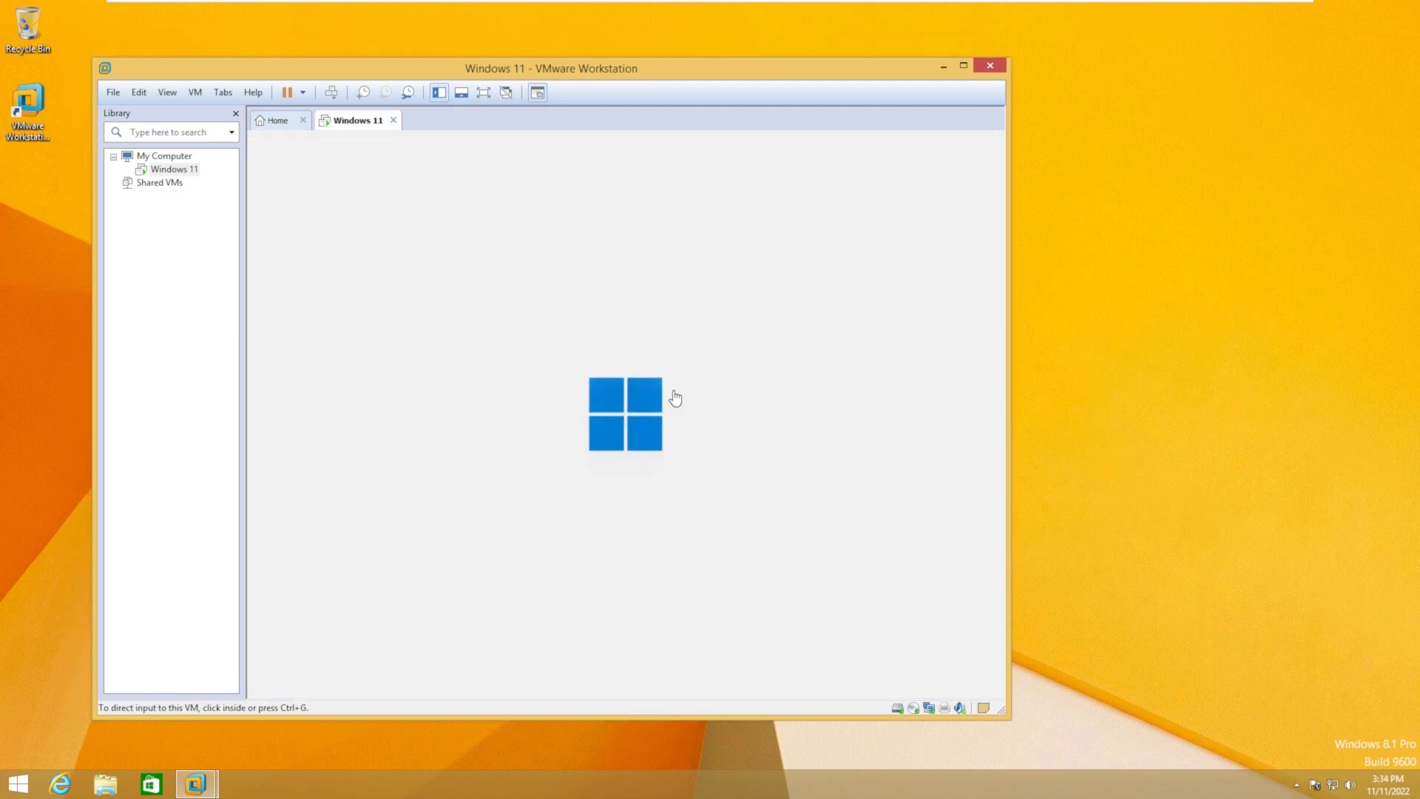
- Confirm the country or region and US keyboard layout, and skip naming the device
{"action": "left_click", "coordinate": [915, 705]}
{"action": "left_click", "coordinate": [808, 456]}
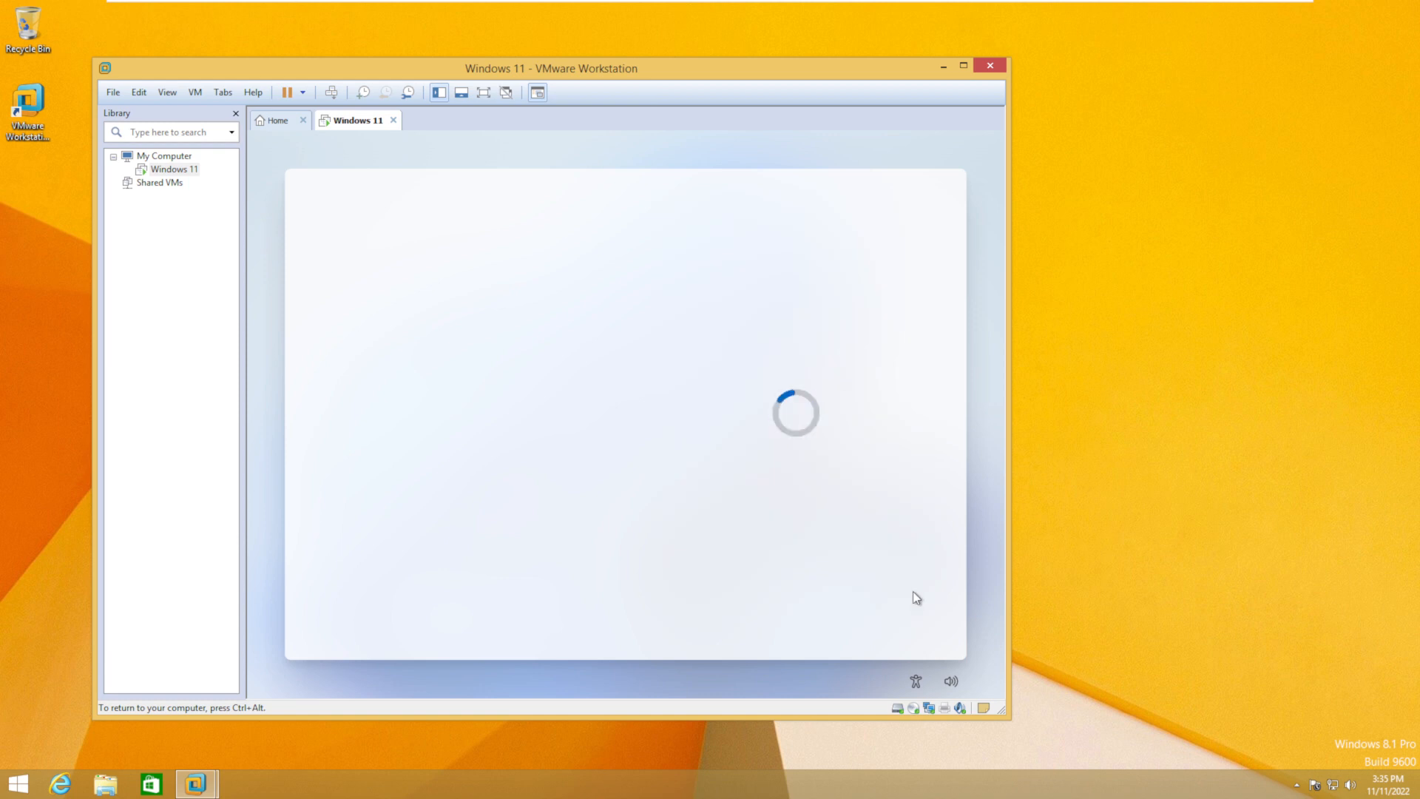
{"action": "left_click", "coordinate": [843, 610]}
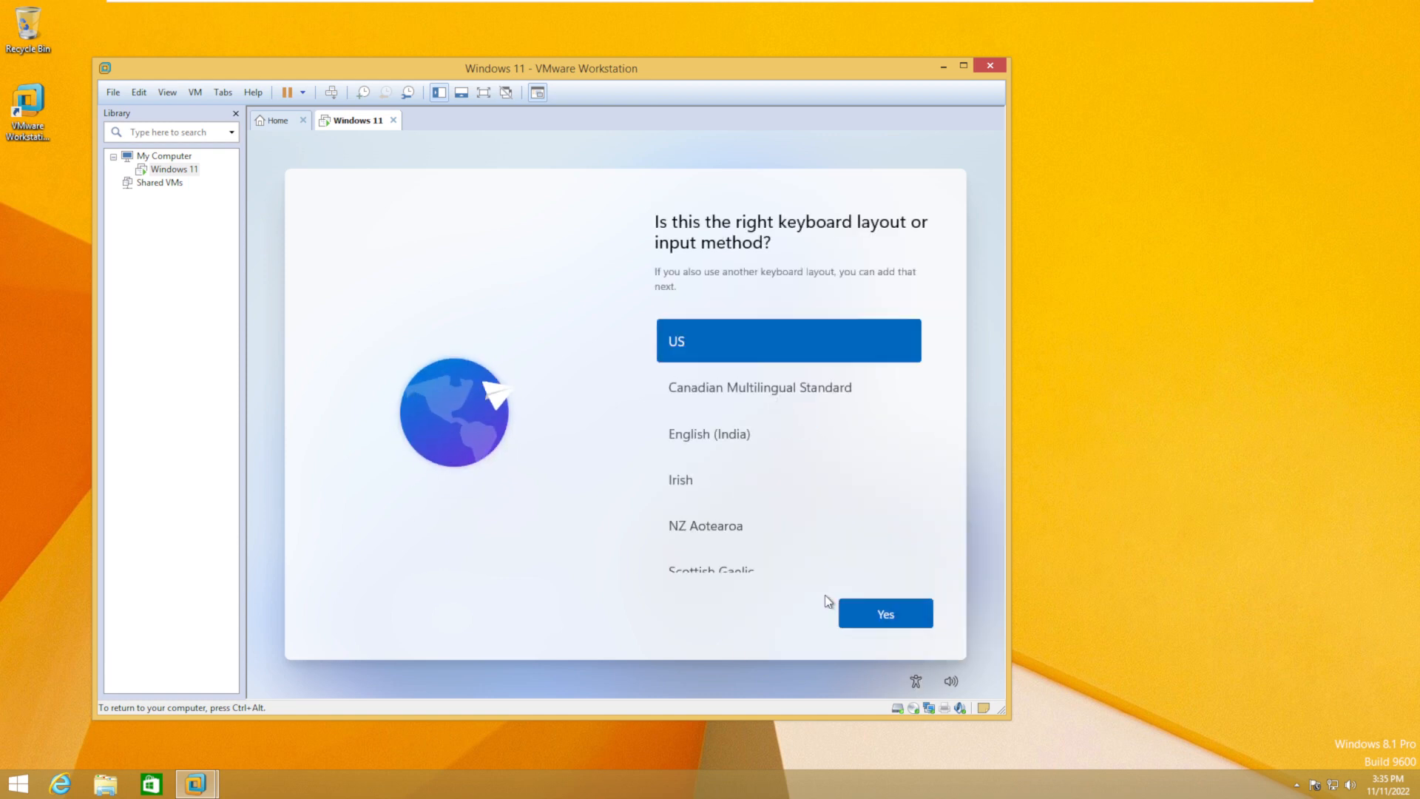
{"action": "left_click", "coordinate": [873, 623]}
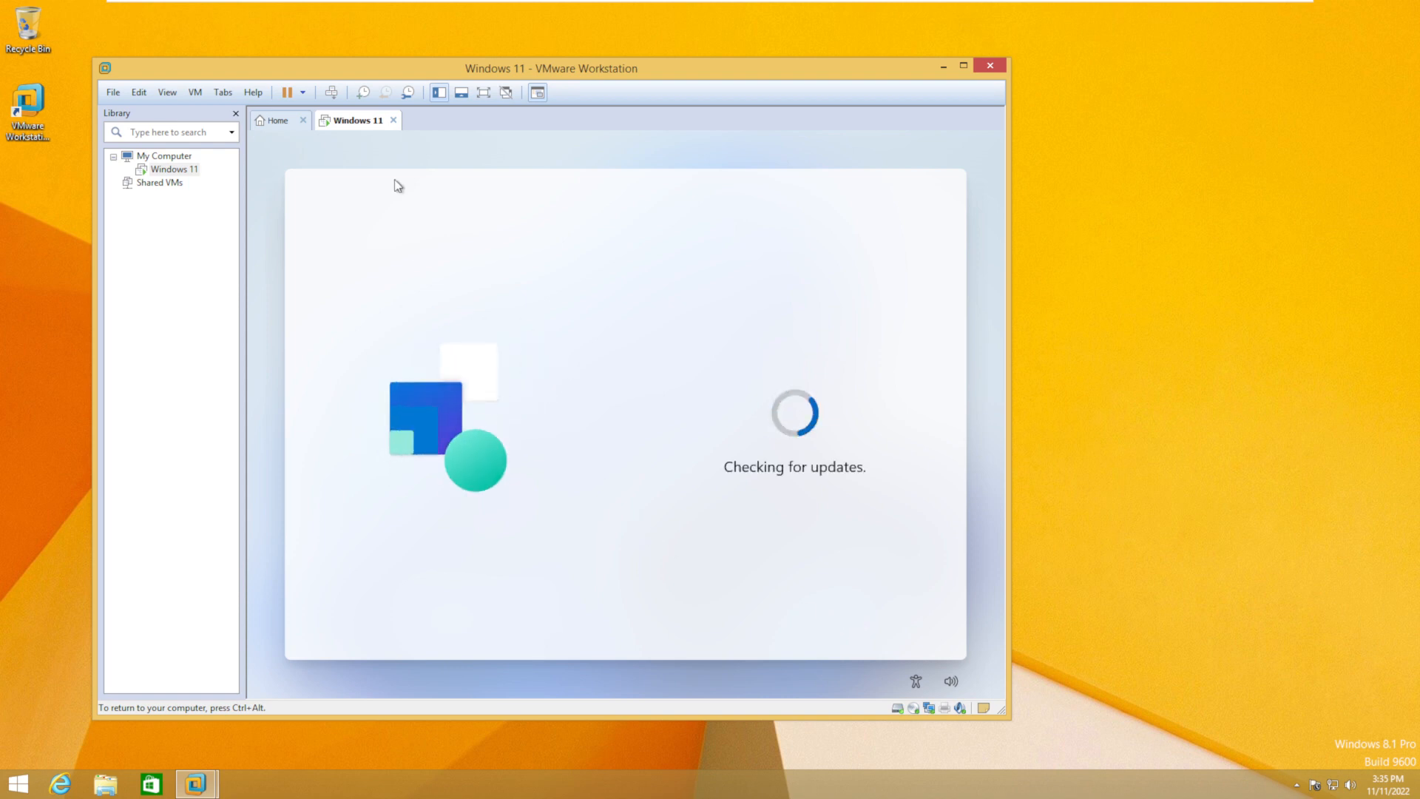
{"action": "left_click", "coordinate": [778, 613]}
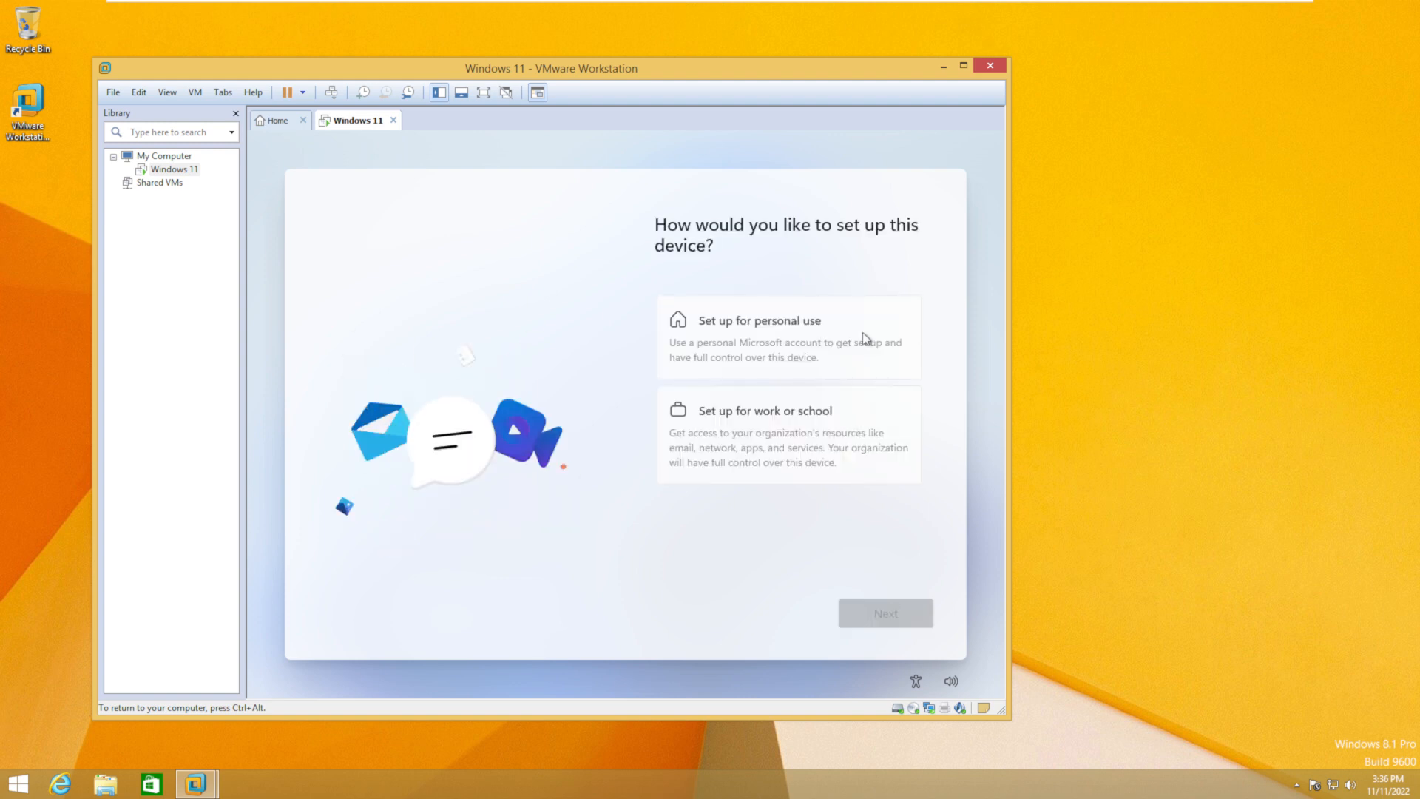
- Choose personal-use setup and submit a placeholder account e-mail address
{"action": "left_click", "coordinate": [862, 339]}
{"action": "left_click", "coordinate": [864, 608]}
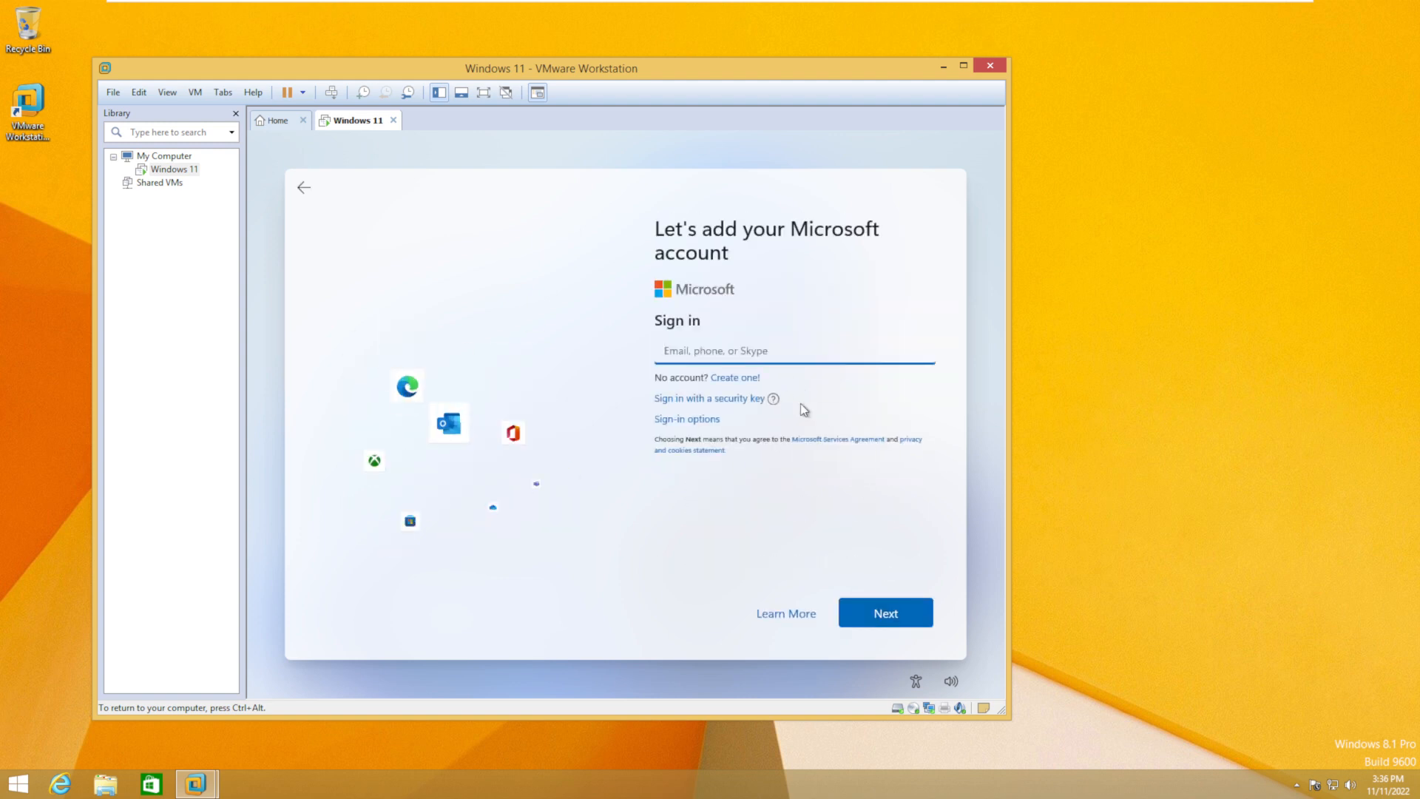
{"action": "type", "text": "test@hotmail.com"}
{"action": "key", "text": "Return"}
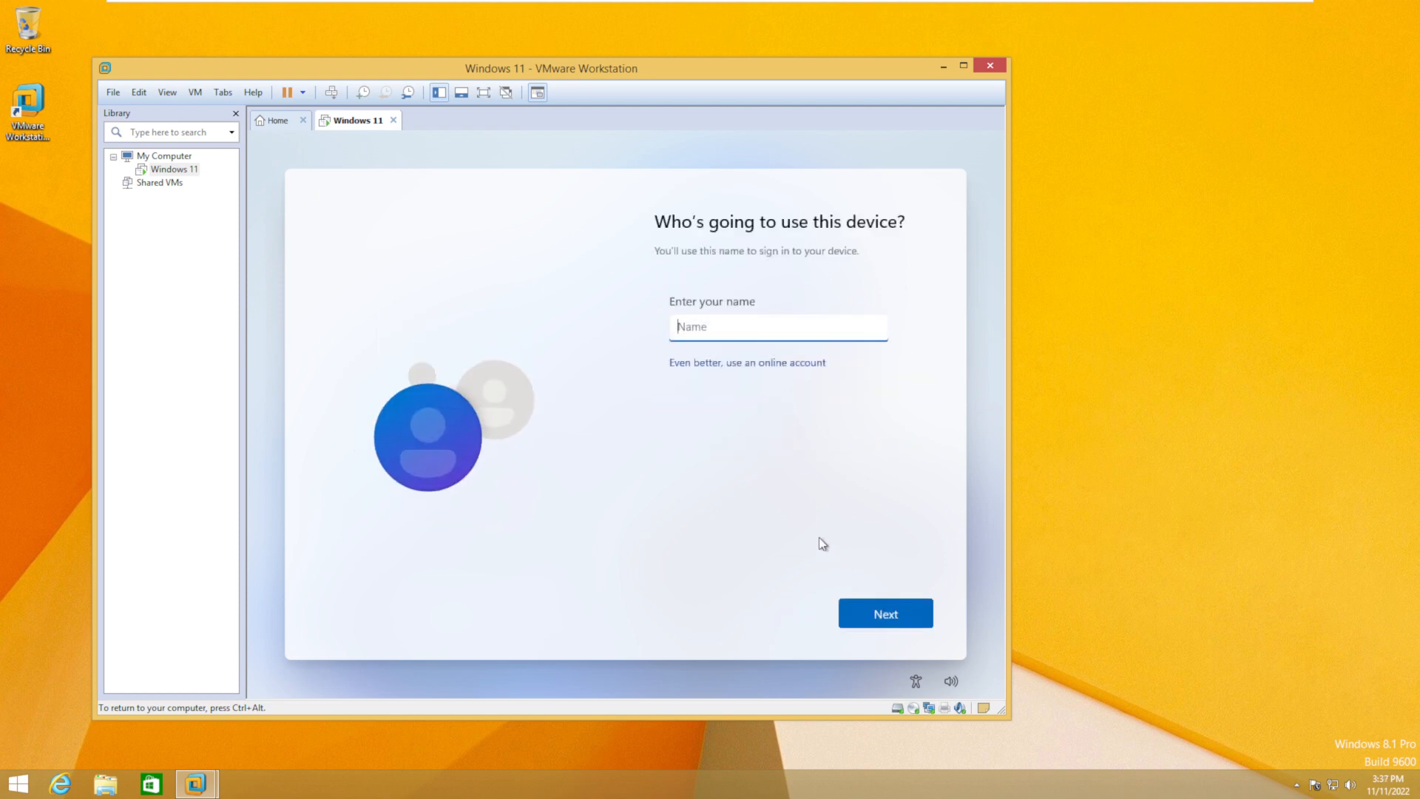
- Create a local user with no password and accept the privacy settings
{"action": "type", "text": "Yoseek YS"}
{"action": "key", "text": "Return"}
{"action": "left_click", "coordinate": [874, 620]}
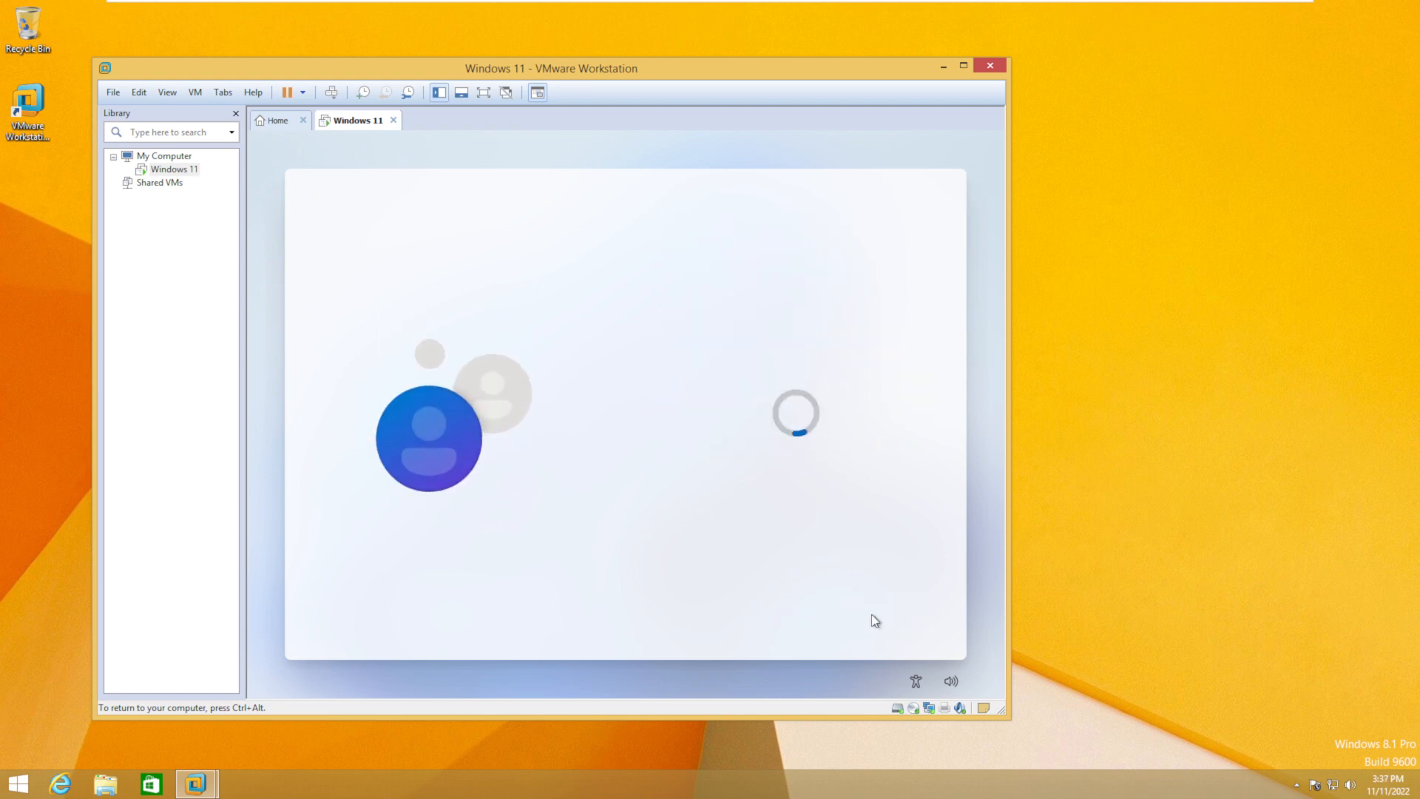
{"action": "left_click", "coordinate": [880, 619]}
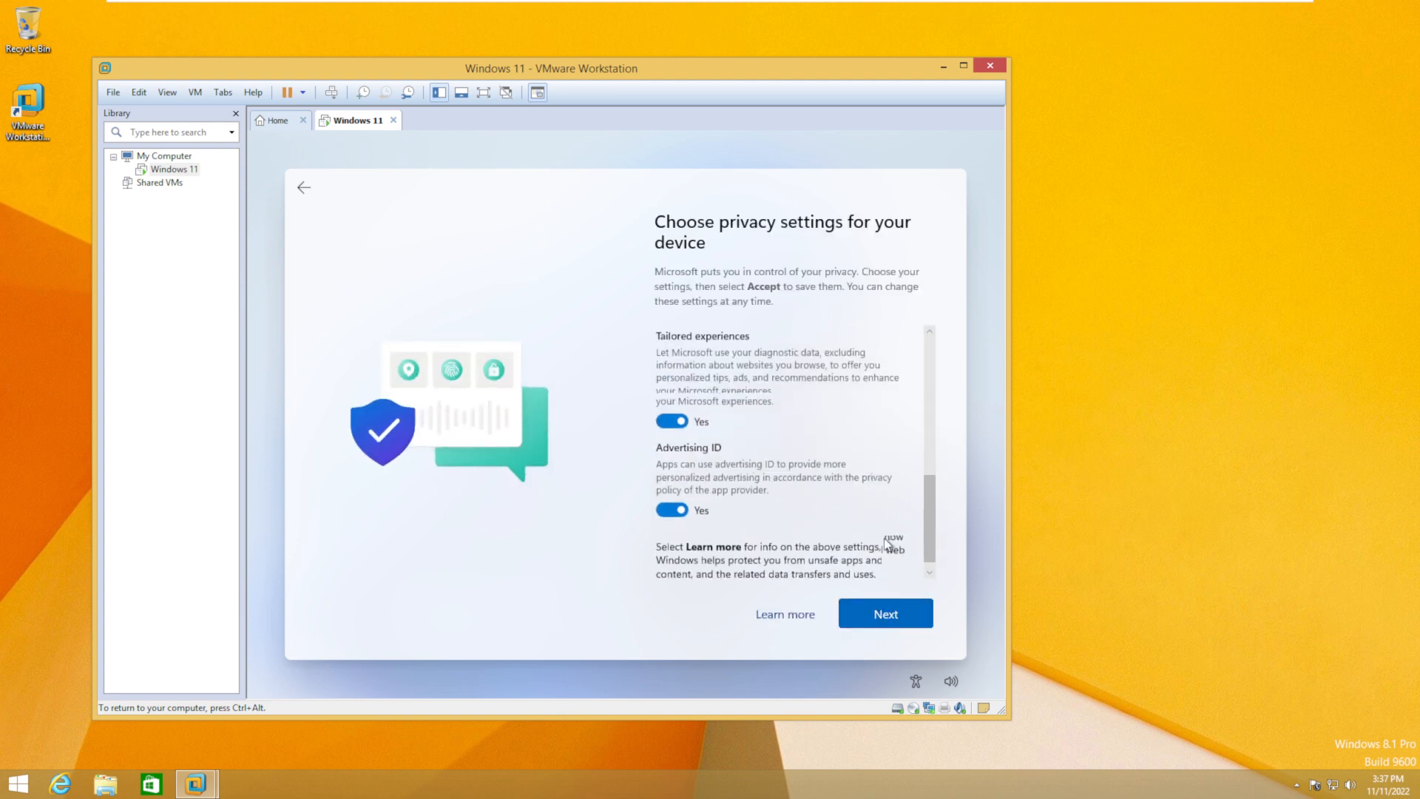
{"action": "left_click", "coordinate": [891, 616]}
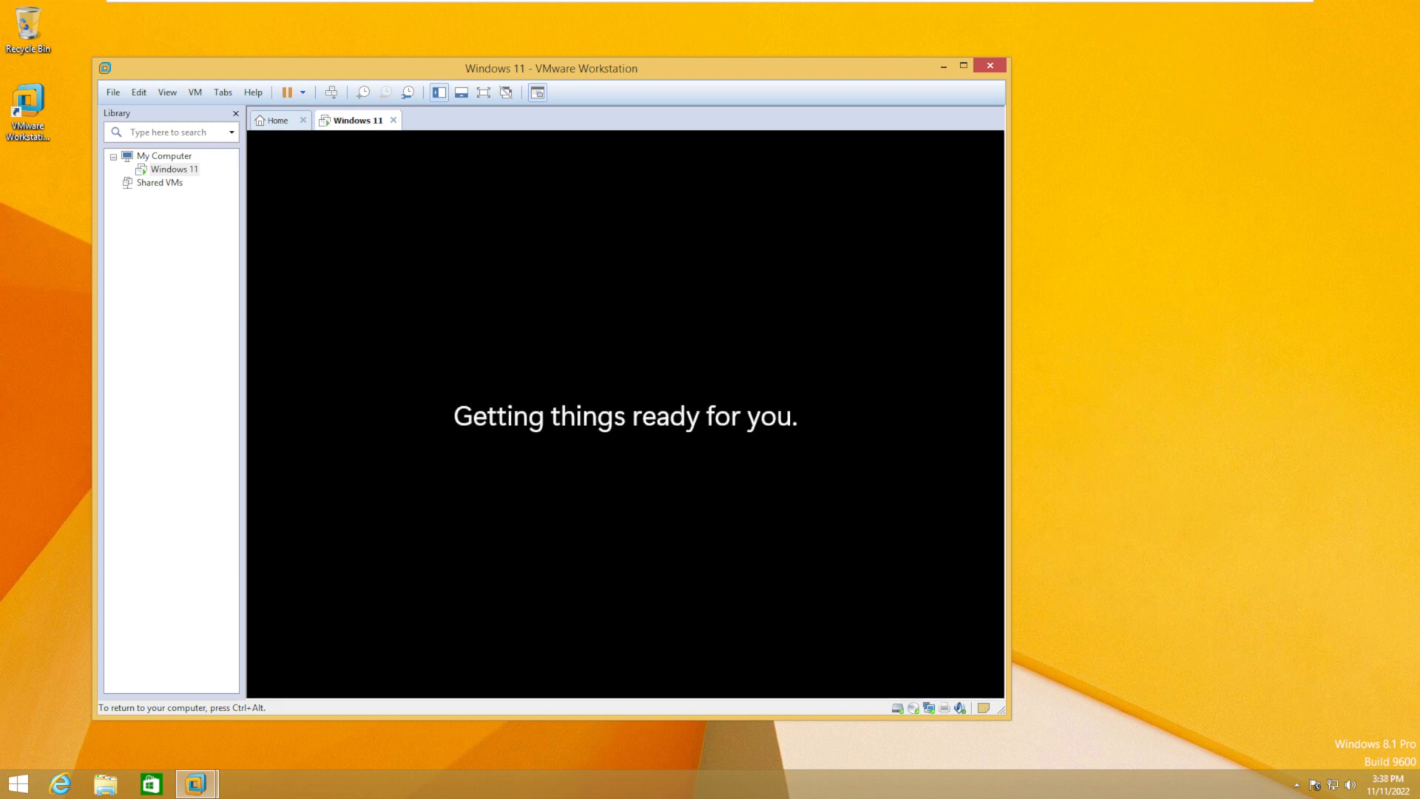
- Switch the VM display to full-screen mode
{"action": "left_click", "coordinate": [167, 91]}
{"action": "left_click", "coordinate": [184, 110]}
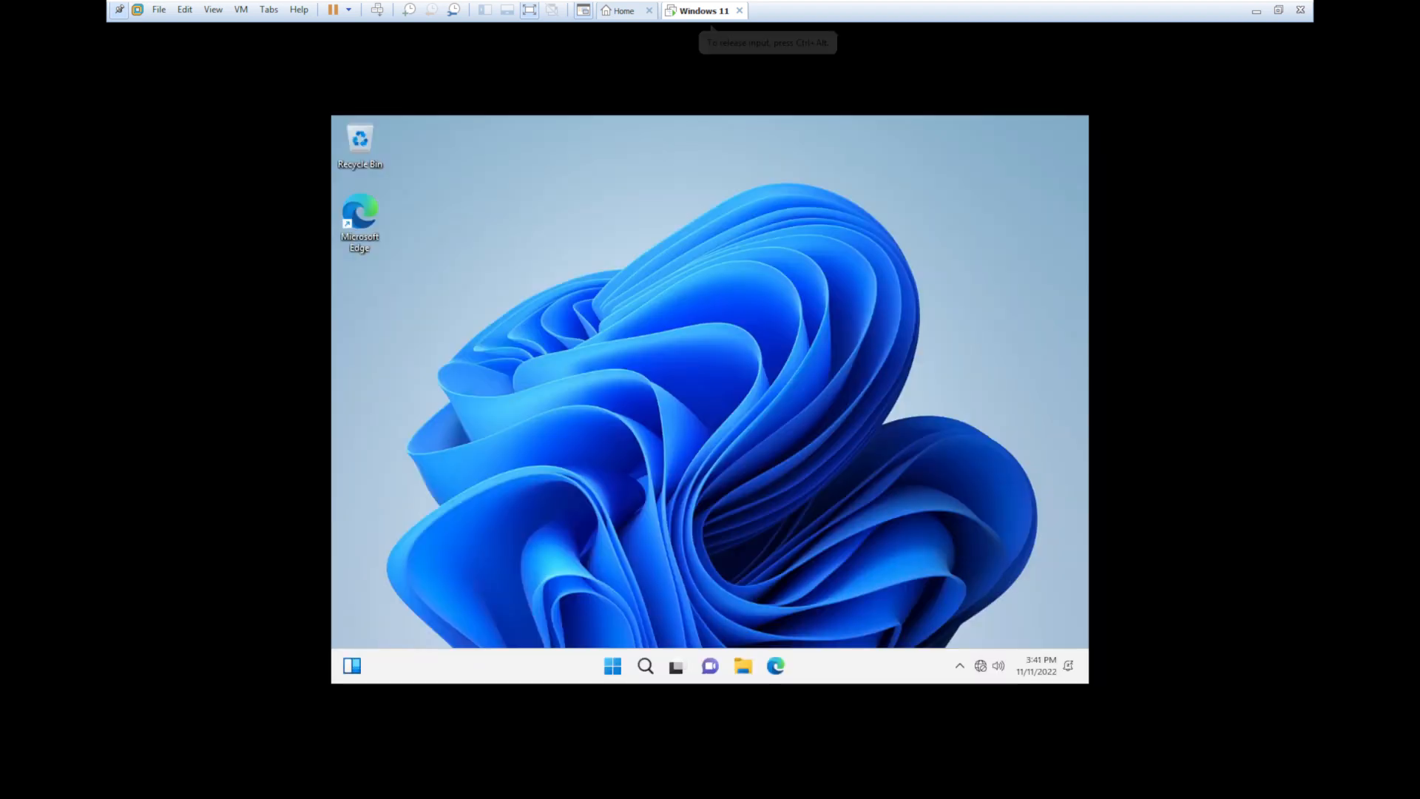
- Start the VMware Tools installation from the VM menu and allow the launcher to run
{"action": "left_click", "coordinate": [241, 9]}
{"action": "left_click", "coordinate": [299, 178]}
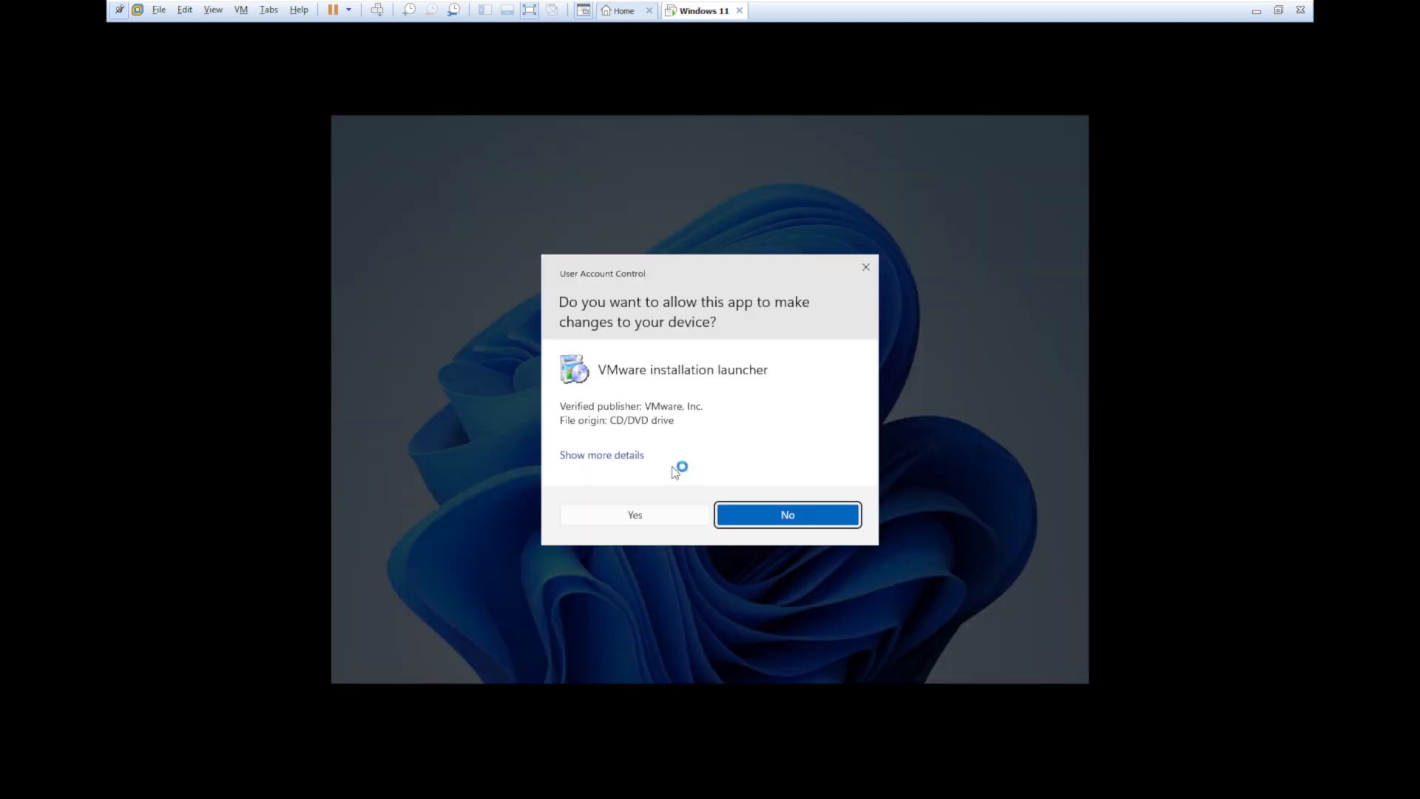
{"action": "left_click", "coordinate": [786, 510]}
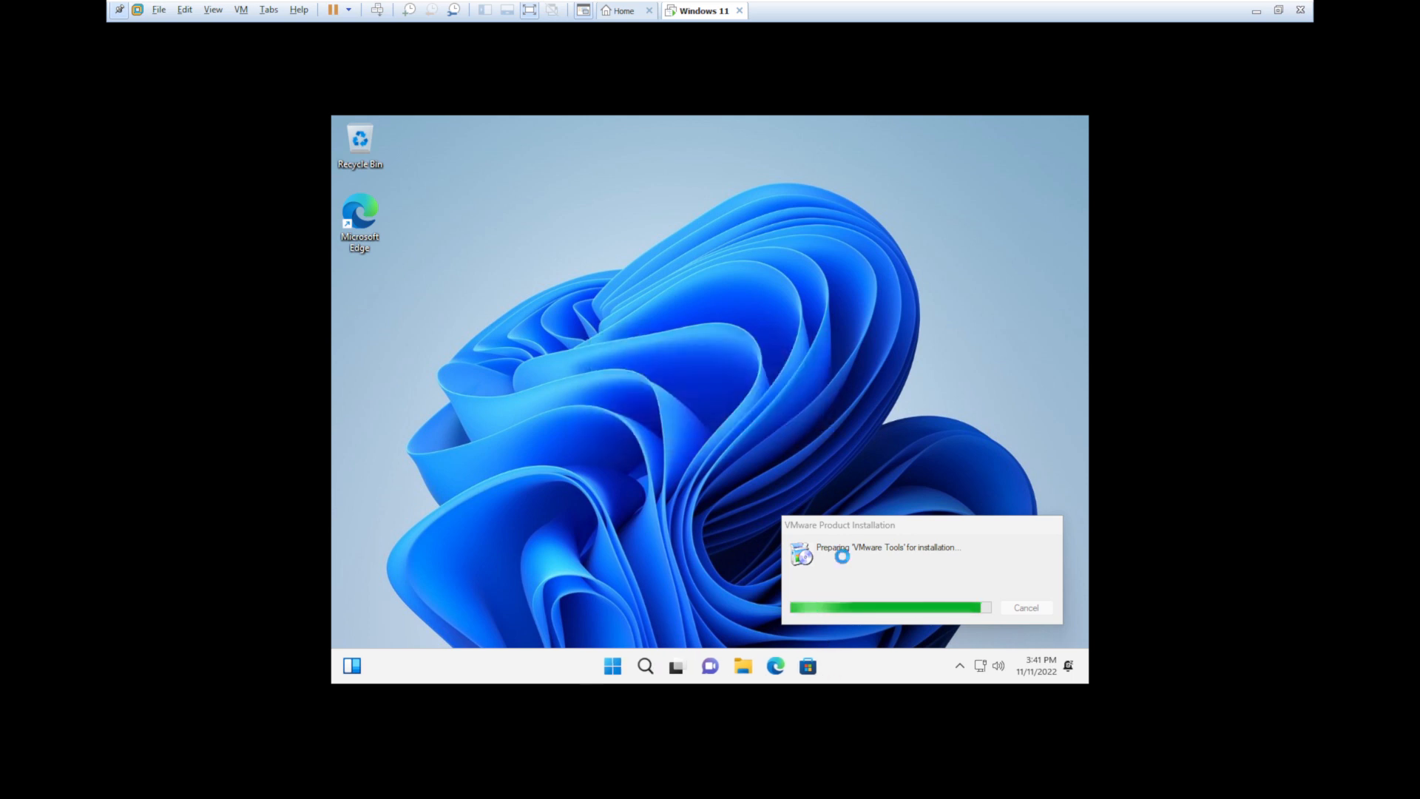
- Check the Start menu and hidden notification icons, then open File Explorer in the guest
{"action": "key", "text": "super"}
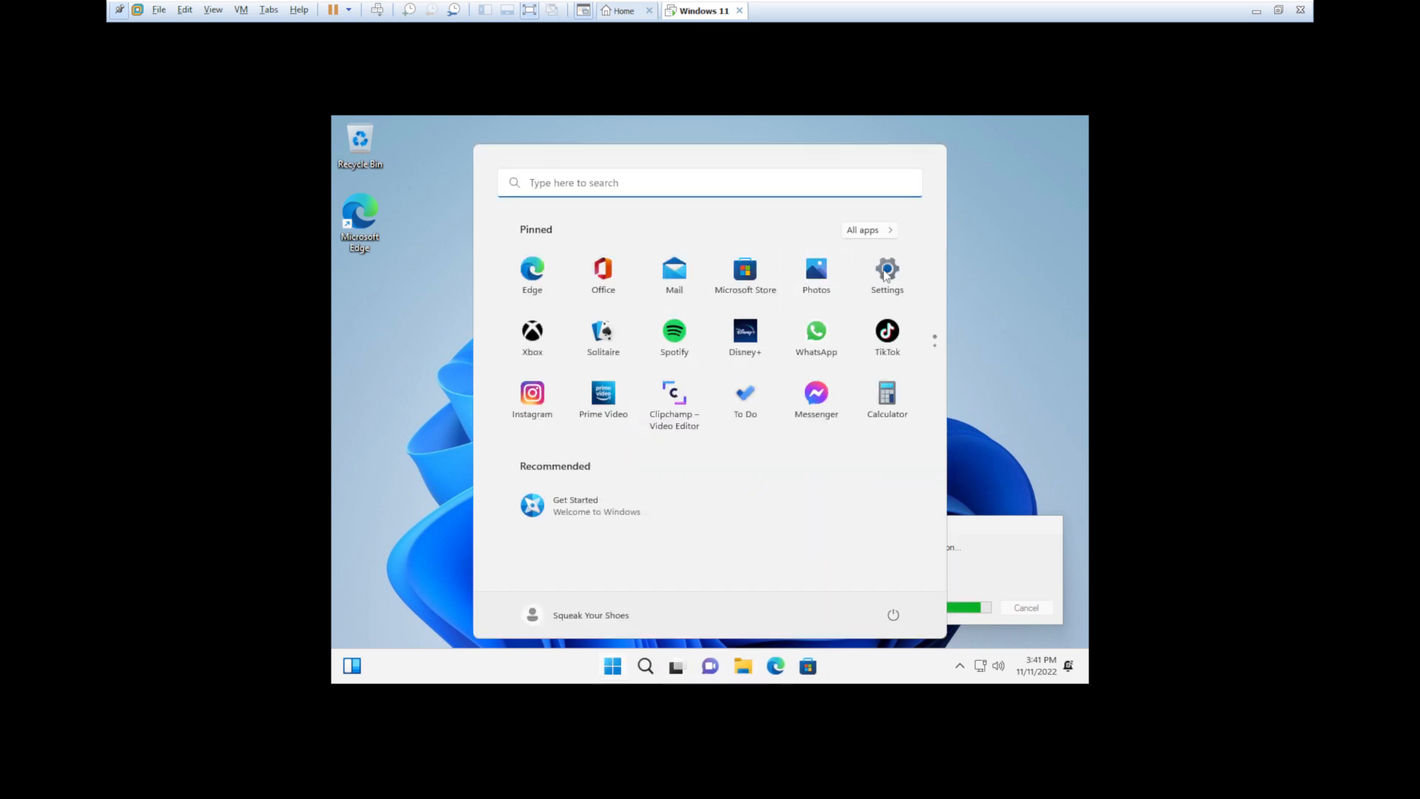
{"action": "left_click", "coordinate": [813, 275]}
{"action": "left_click", "coordinate": [959, 666]}
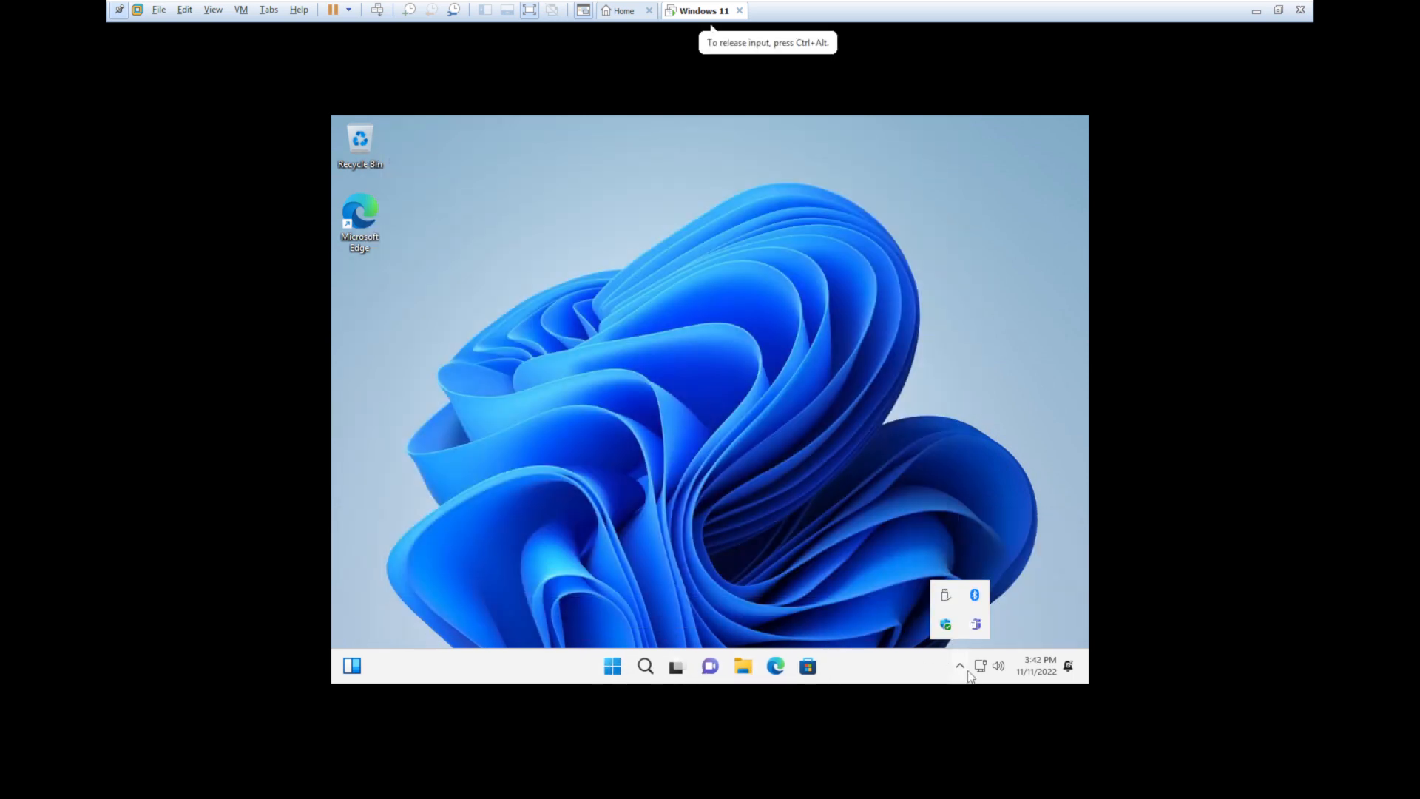
{"action": "left_click", "coordinate": [666, 491]}
{"action": "left_click", "coordinate": [742, 662]}
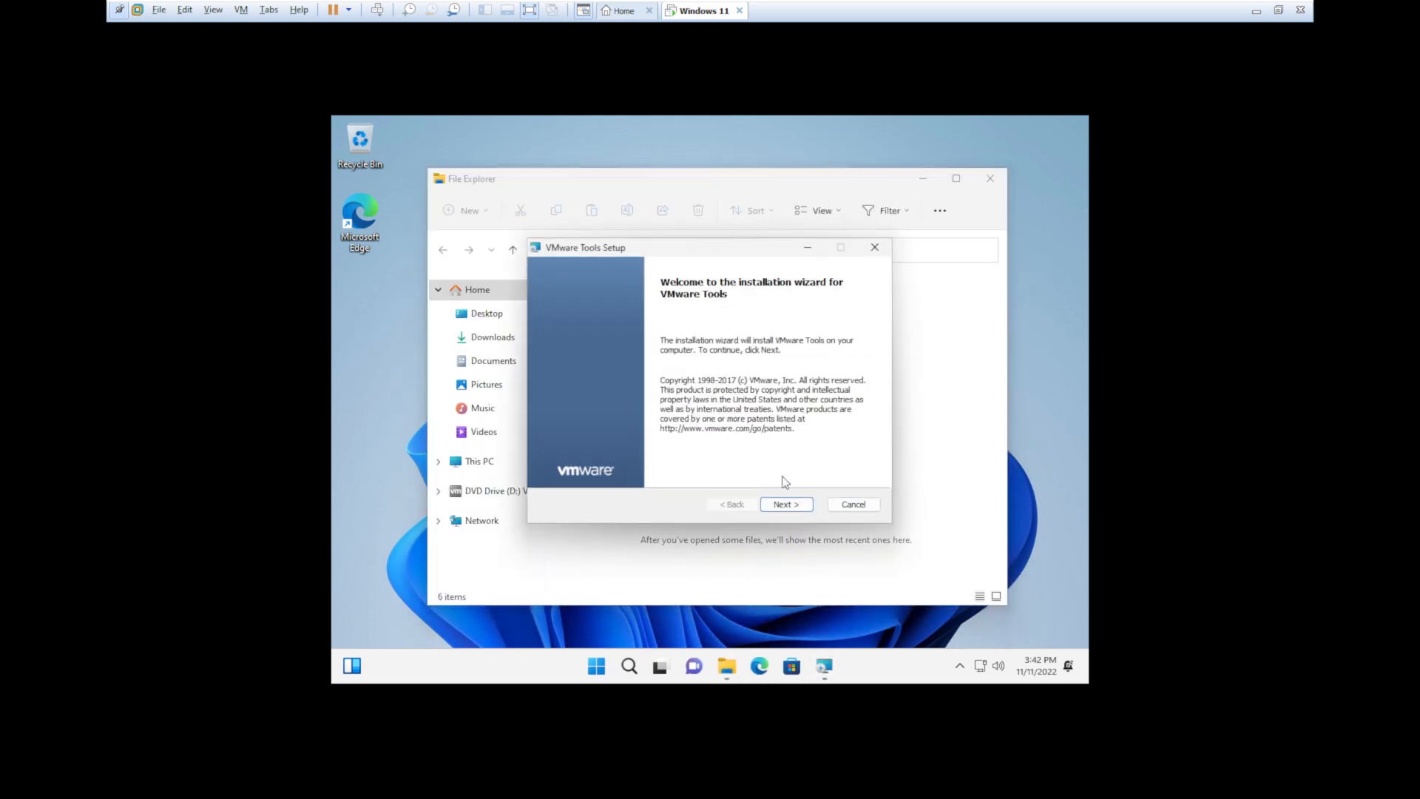
- Complete the VMware Tools setup wizard and acknowledge the restart message
{"action": "left_click", "coordinate": [784, 503]}
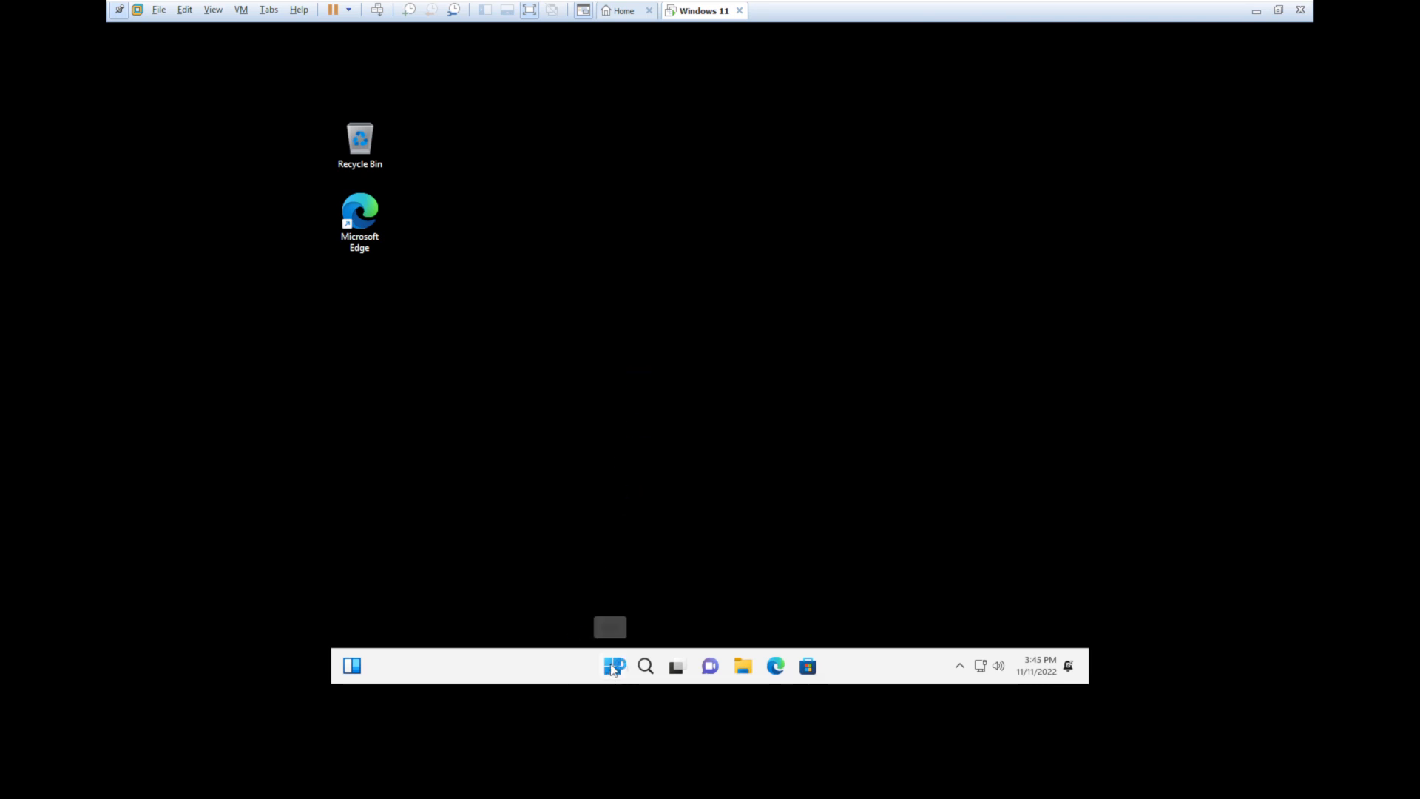
{"action": "left_click", "coordinate": [757, 444]}
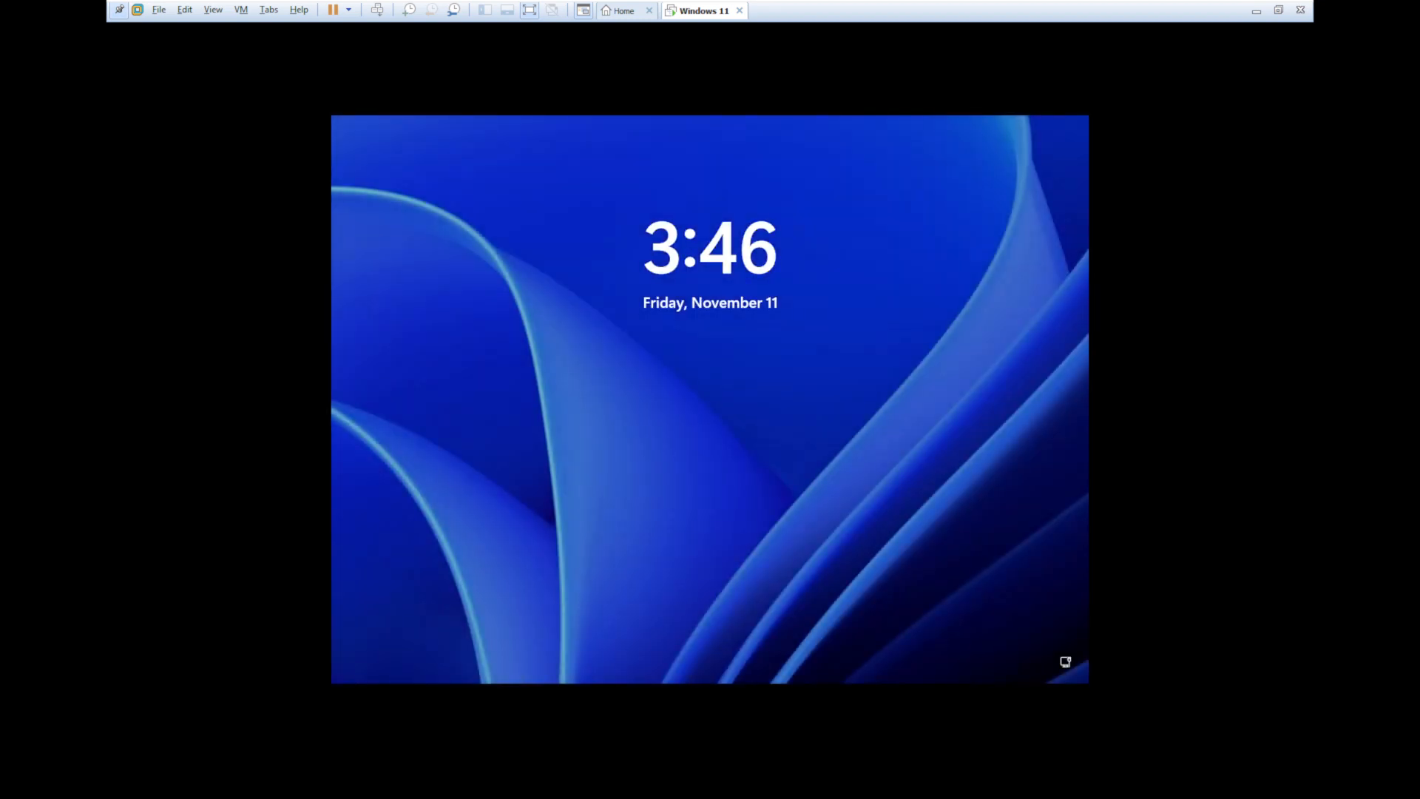
- Sign back in to the Windows 11 account from the lock screen
{"action": "left_click", "coordinate": [756, 445]}
{"action": "key", "text": "Return"}
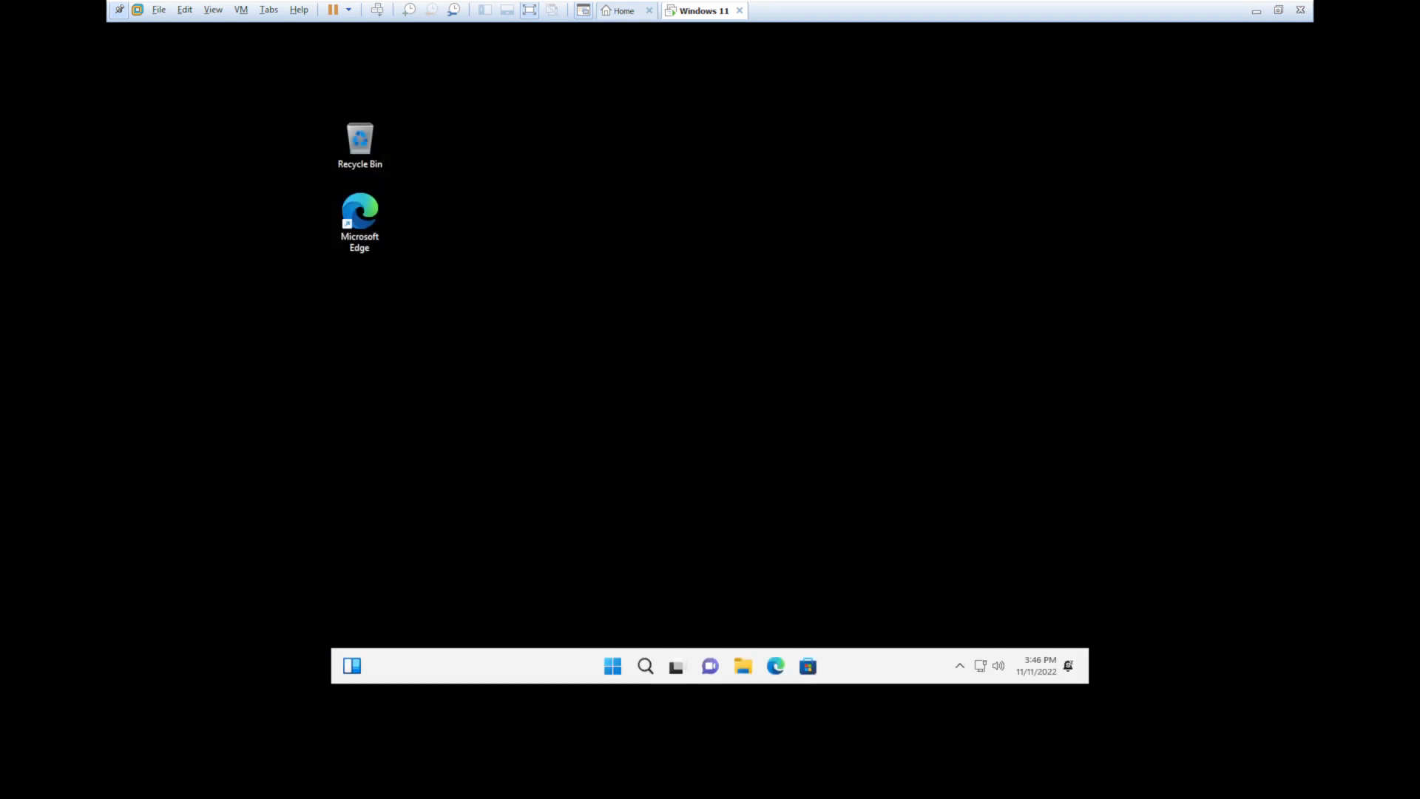
{"action": "left_click", "coordinate": [608, 667]}
{"action": "left_click", "coordinate": [418, 431]}
- Set the guest display resolution to 1152 × 864, keep the changes, and close Settings
{"action": "right_click", "coordinate": [633, 332]}
{"action": "left_click", "coordinate": [723, 456]}
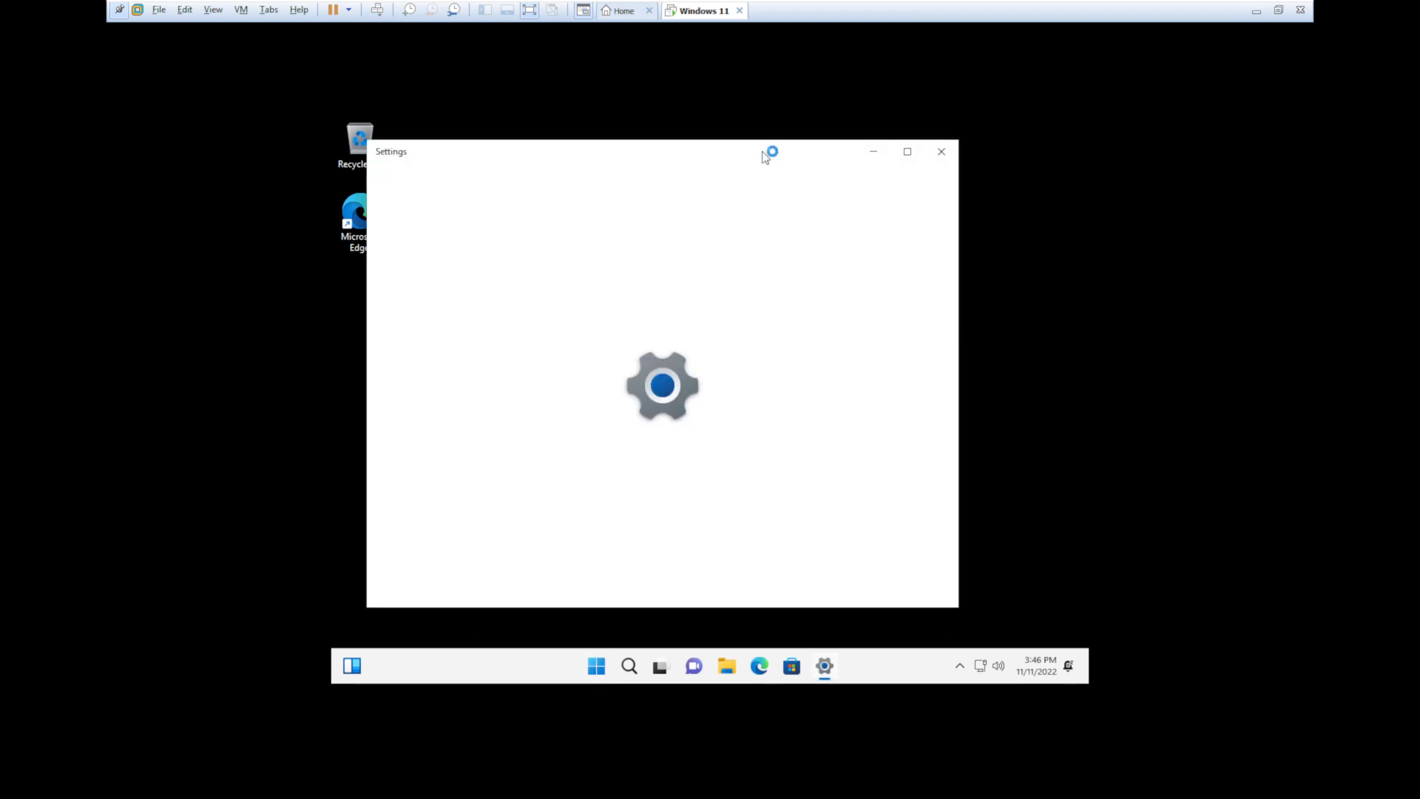
{"action": "left_click", "coordinate": [899, 542]}
{"action": "left_click", "coordinate": [884, 547]}
{"action": "left_click", "coordinate": [681, 381]}
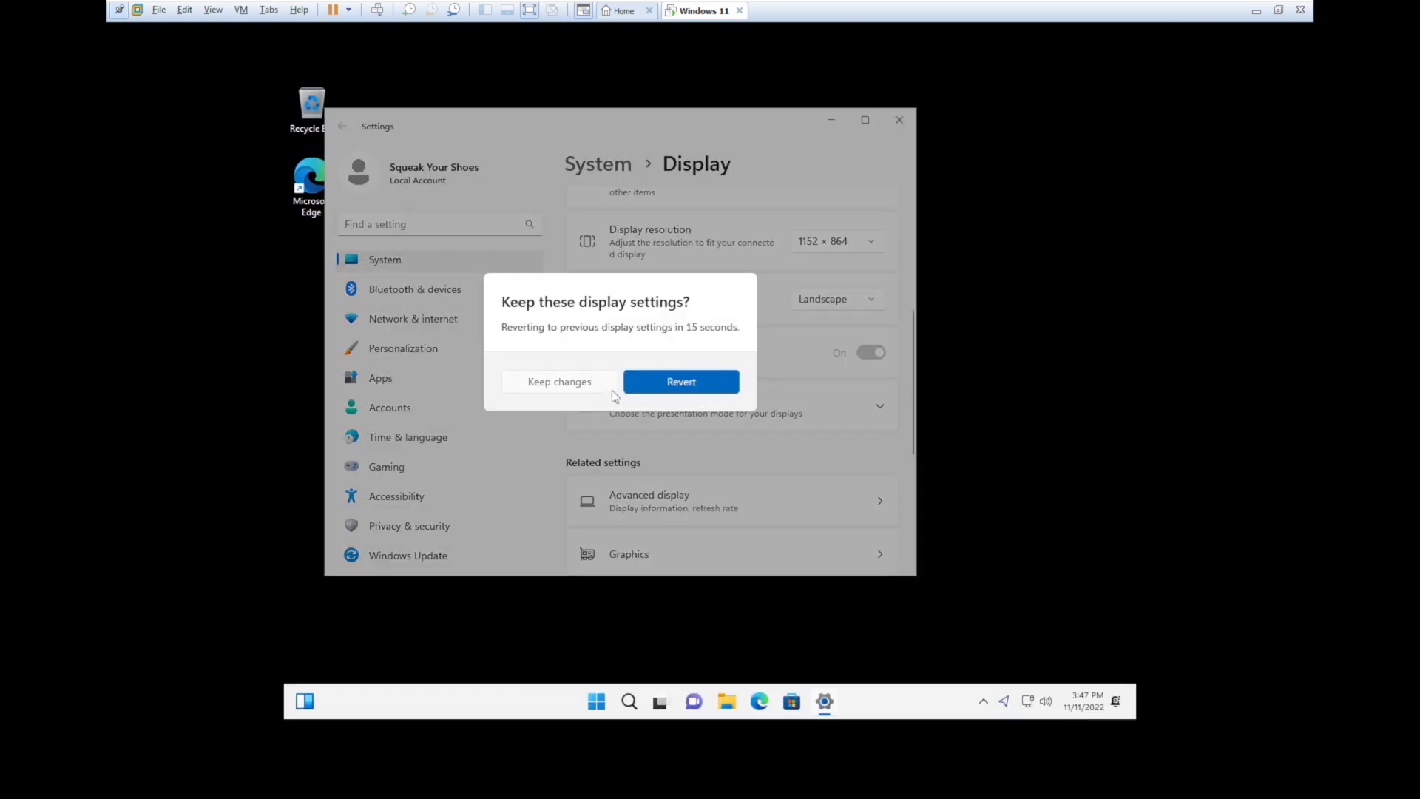
{"action": "left_click", "coordinate": [610, 389]}
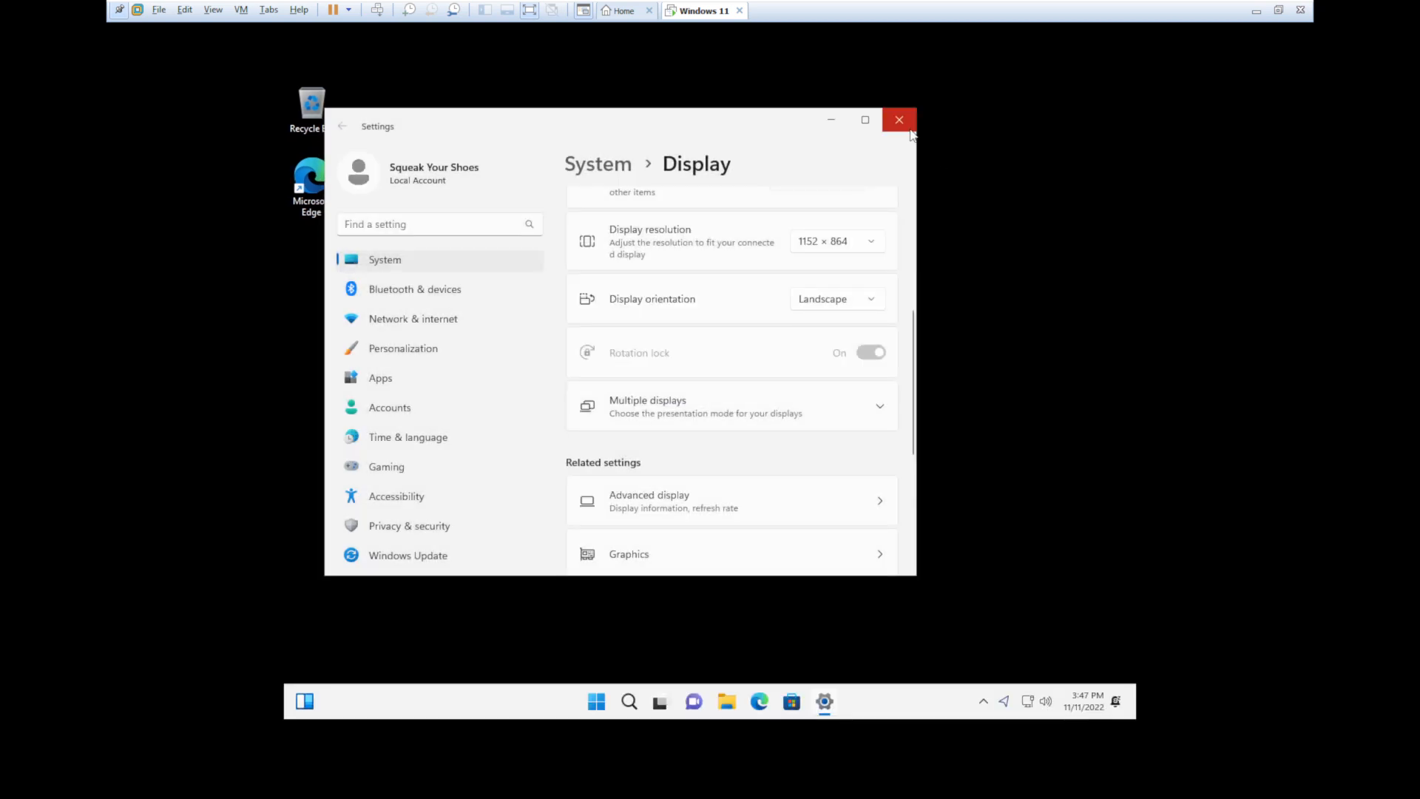
{"action": "left_click", "coordinate": [910, 130]}
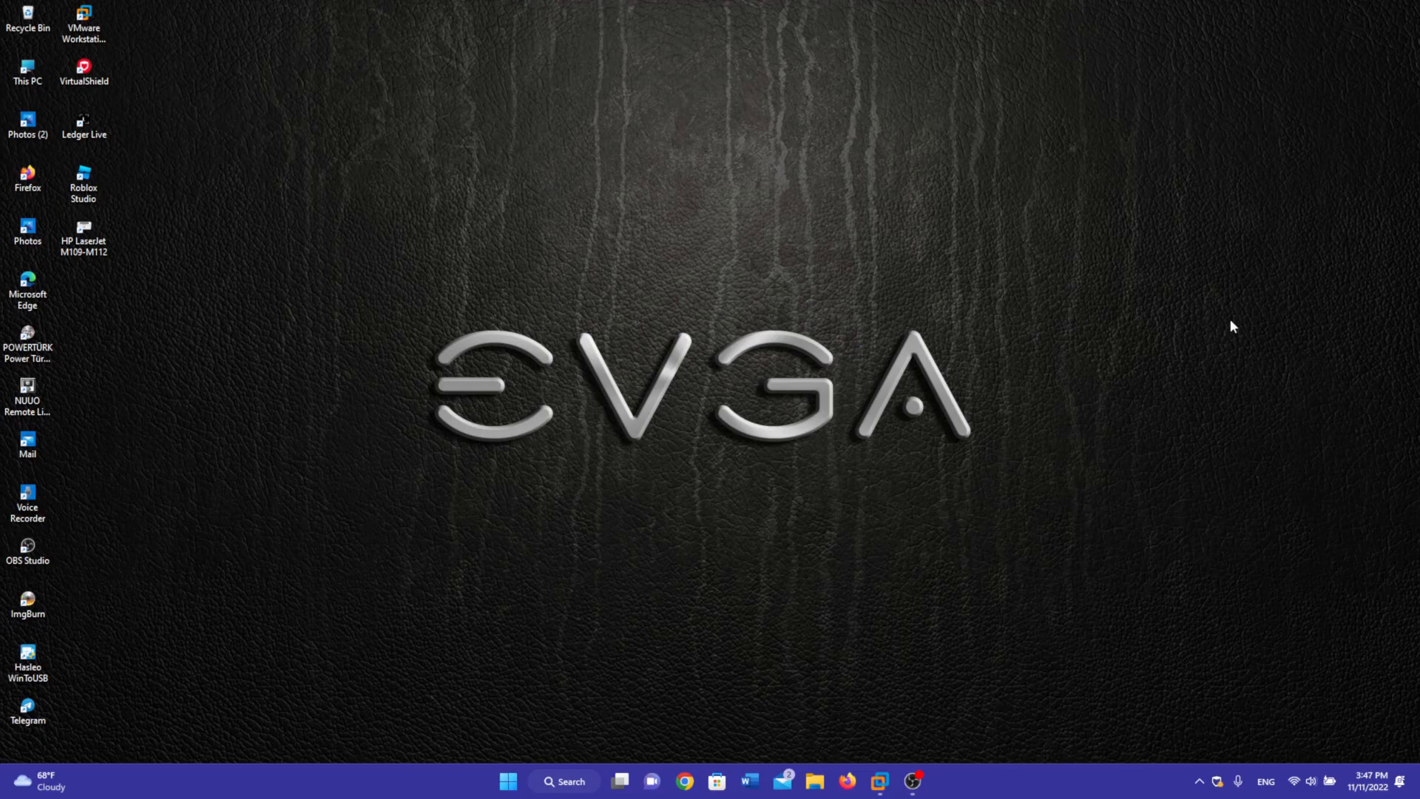
- Restore VMware Workstation and switch the Windows 11 VM to full screen
{"action": "mouse_move", "coordinate": [917, 778]}
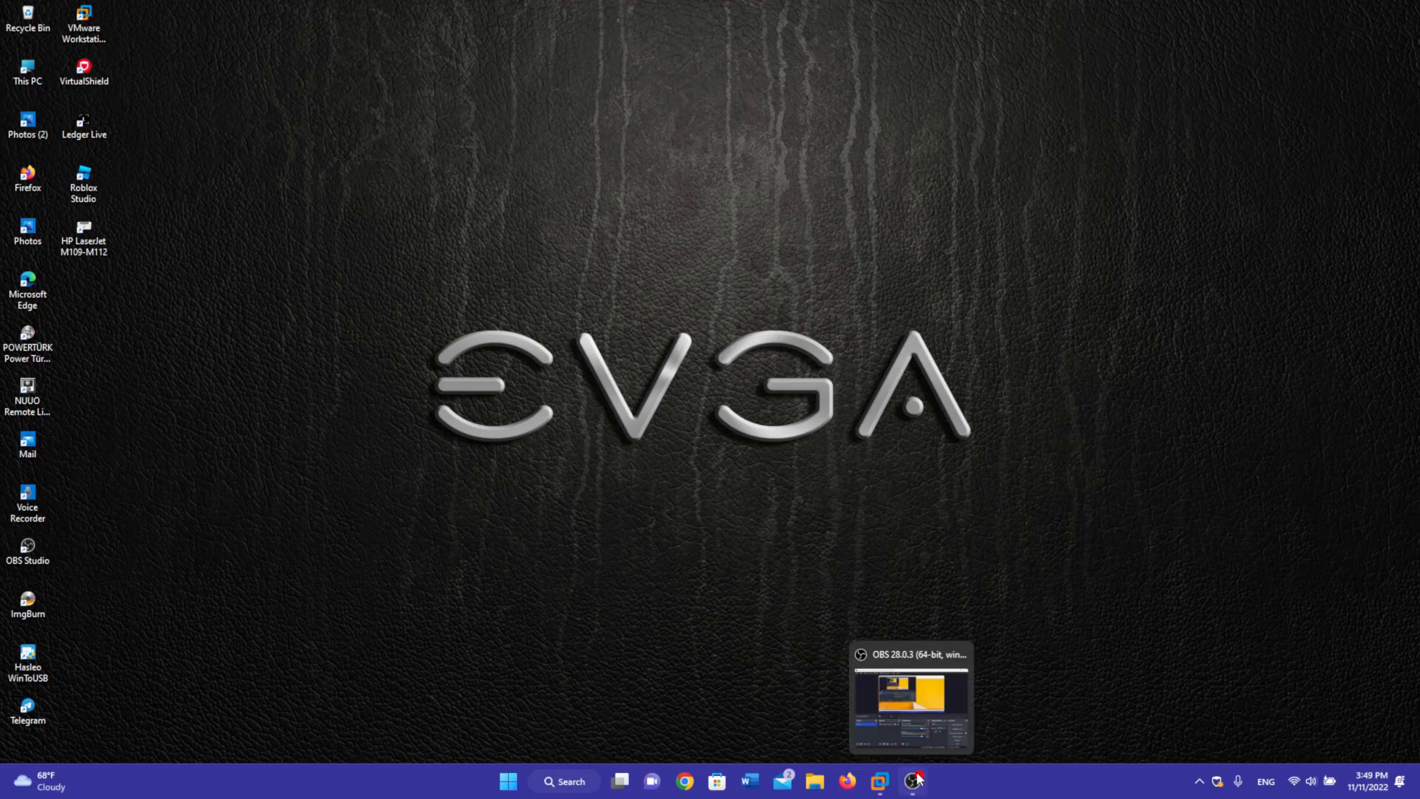
{"action": "left_click", "coordinate": [1042, 685]}
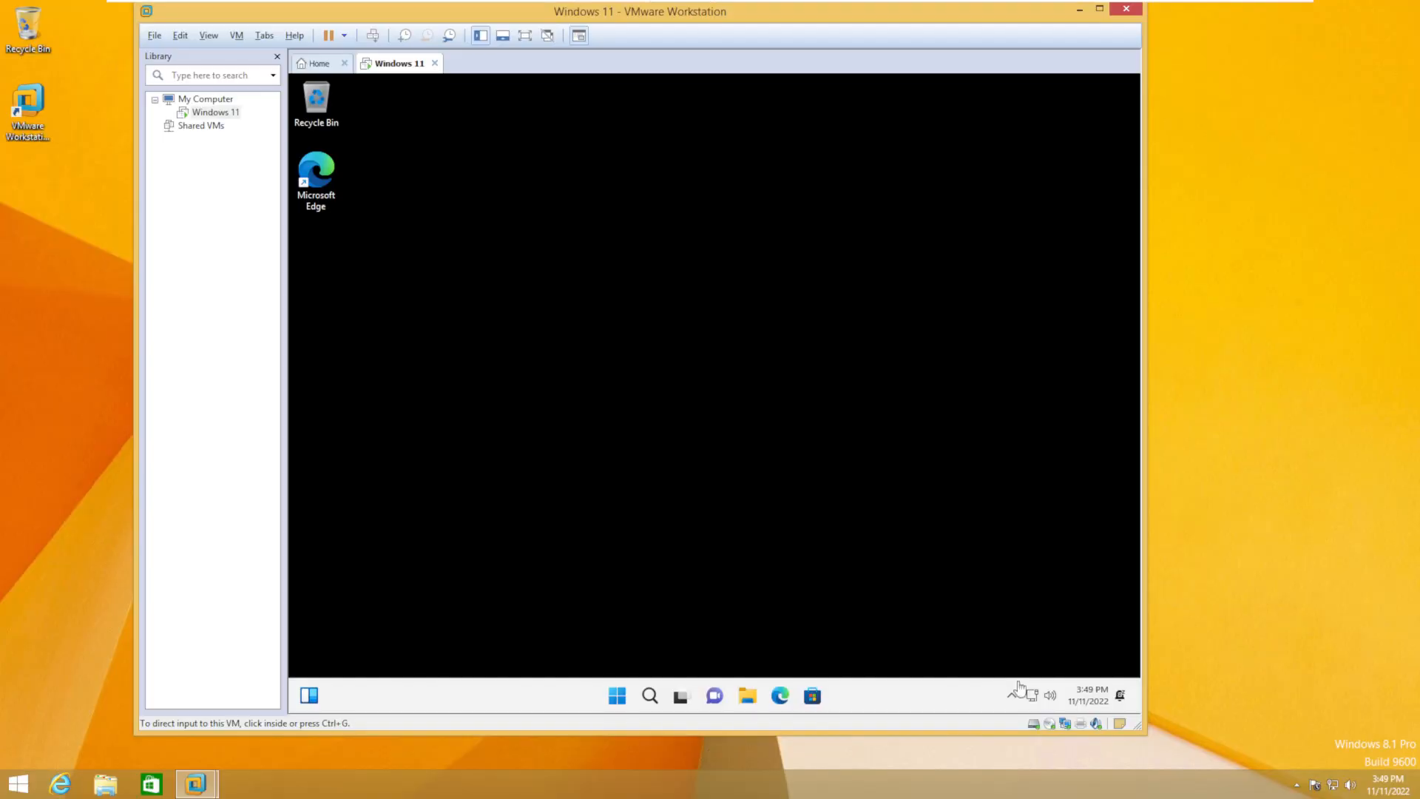
{"action": "left_click", "coordinate": [209, 35]}
{"action": "left_click", "coordinate": [222, 57]}
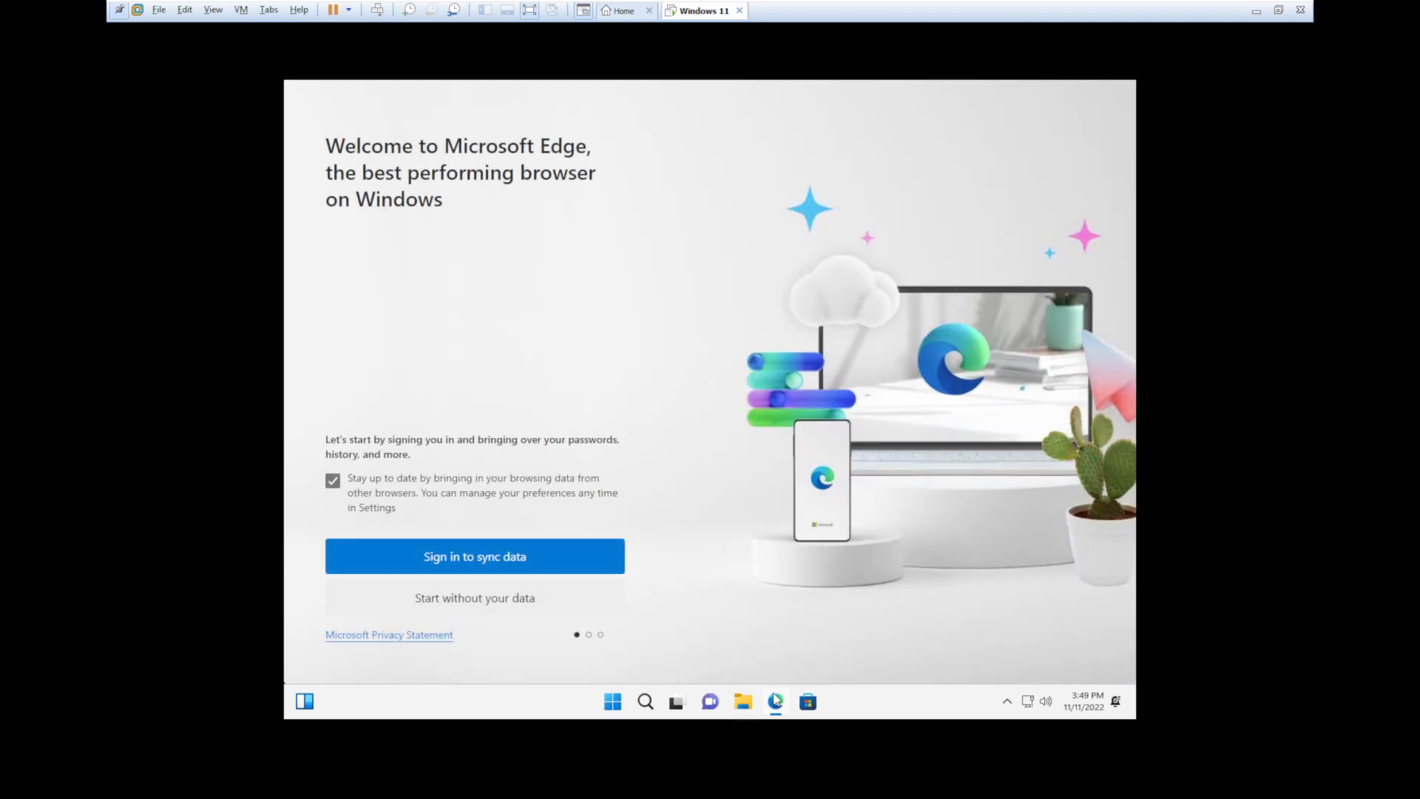
- Launch Edge and get past its sign-in and import-data setup pages without your data
{"action": "right_click", "coordinate": [770, 676]}
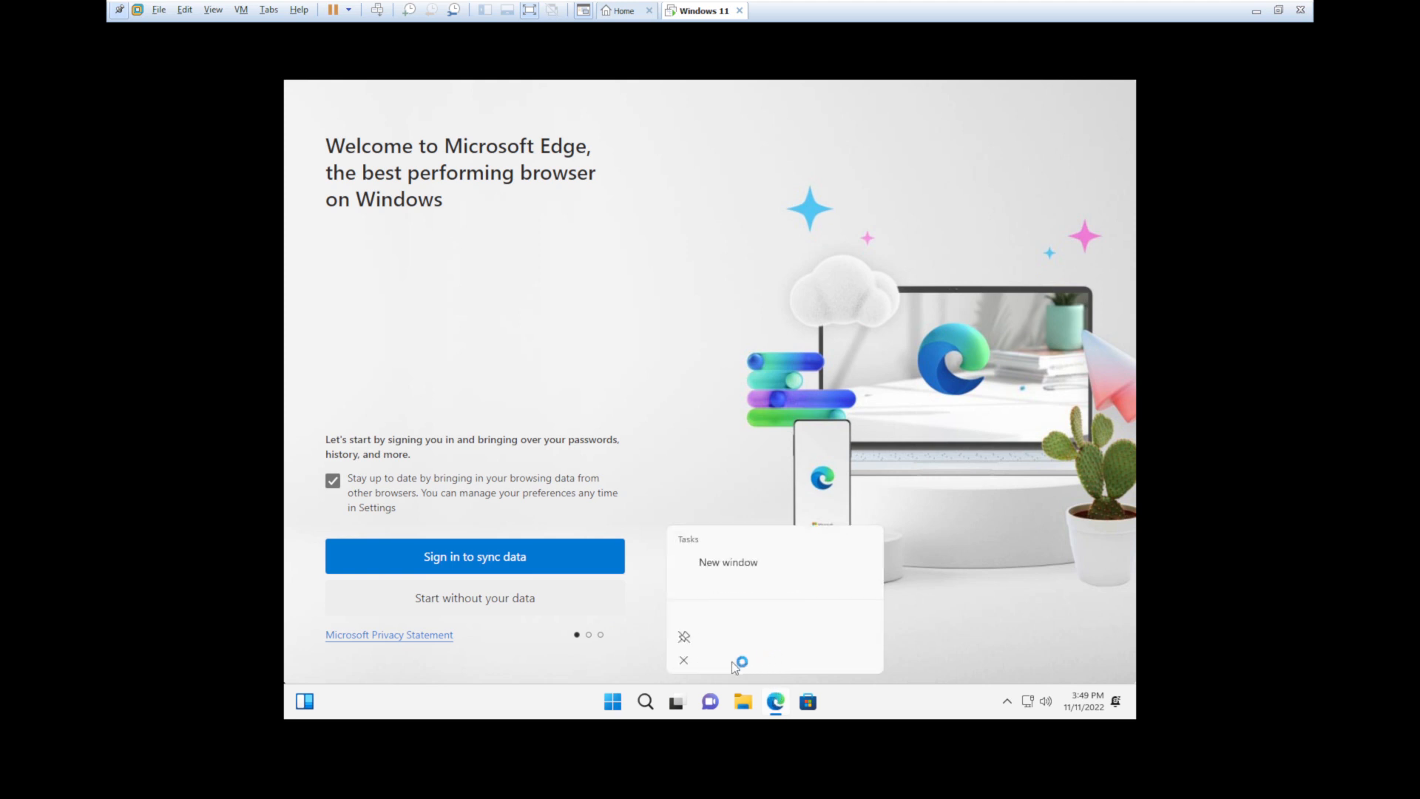
{"action": "left_click", "coordinate": [691, 657]}
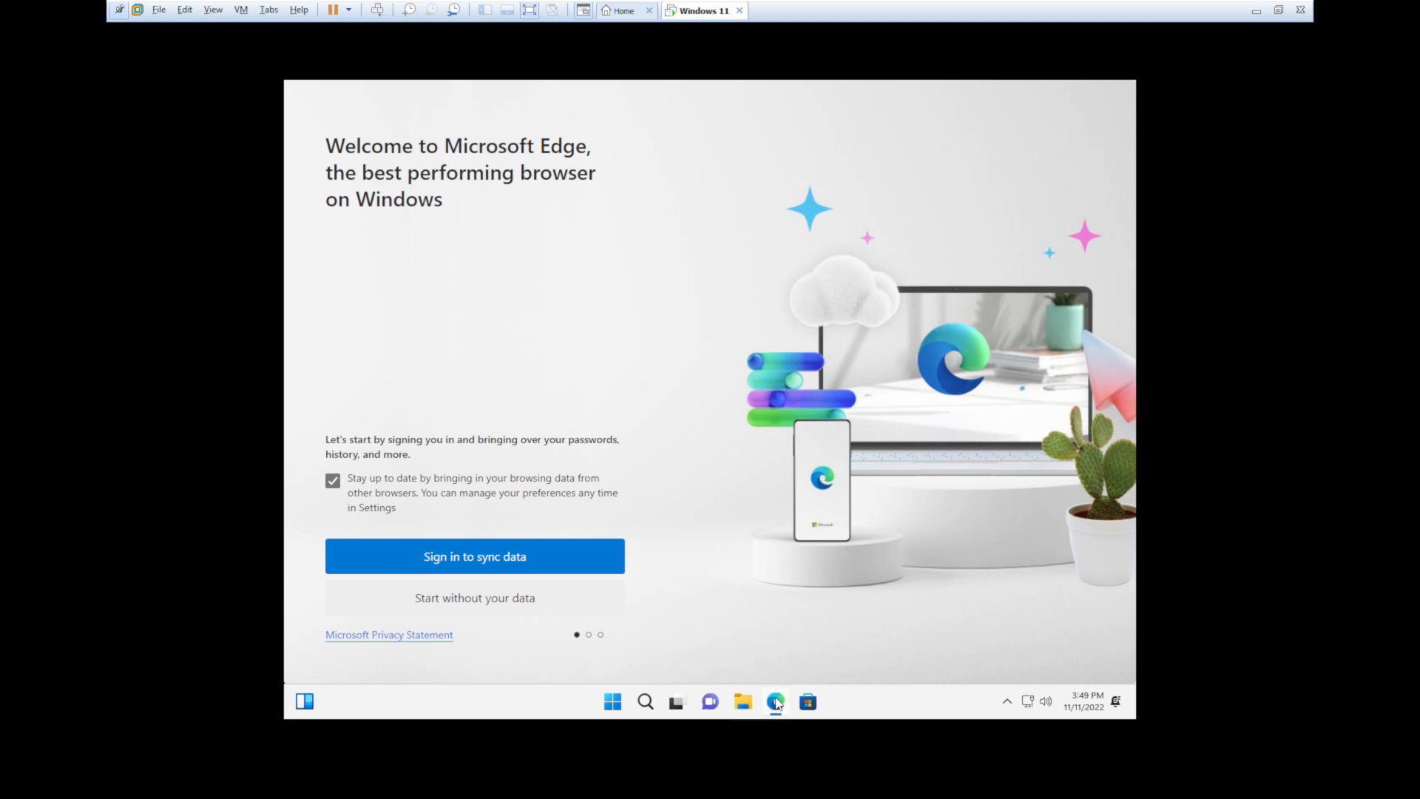
{"action": "left_click", "coordinate": [814, 700]}
{"action": "left_click", "coordinate": [480, 605]}
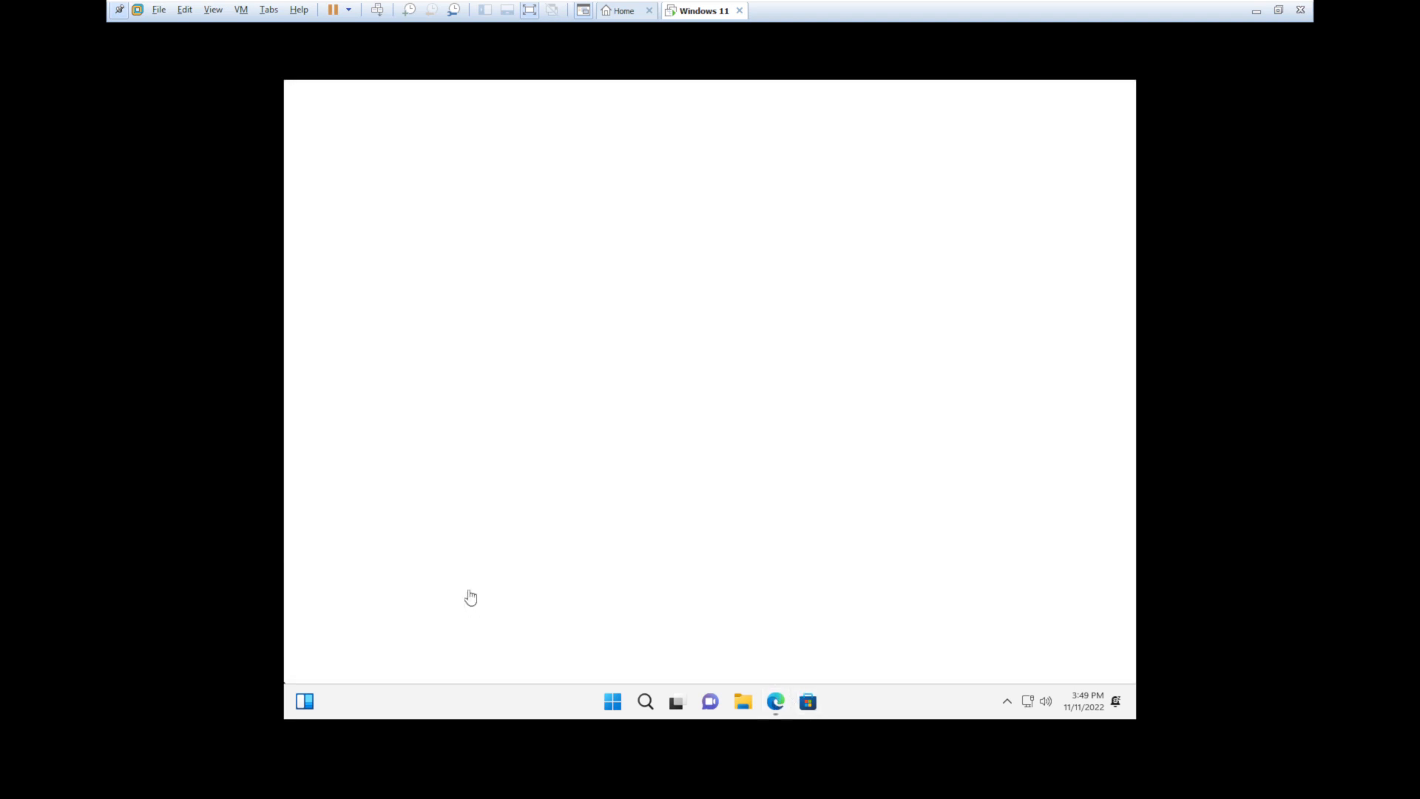
{"action": "left_click", "coordinate": [451, 616]}
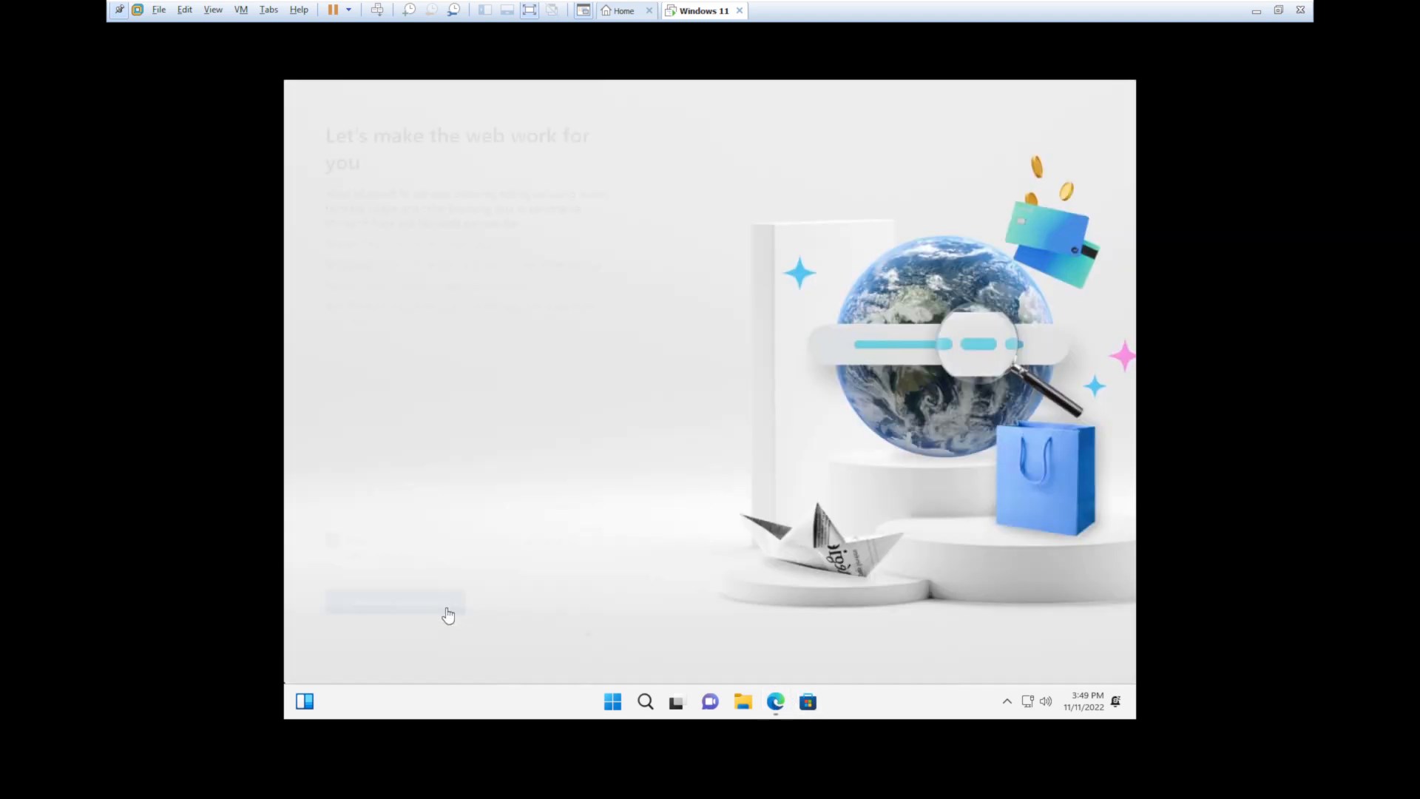
- Finish Edge setup, go to youtube.com, and close the Welcome tab
{"action": "left_click", "coordinate": [443, 601]}
{"action": "type", "text": "yo"}
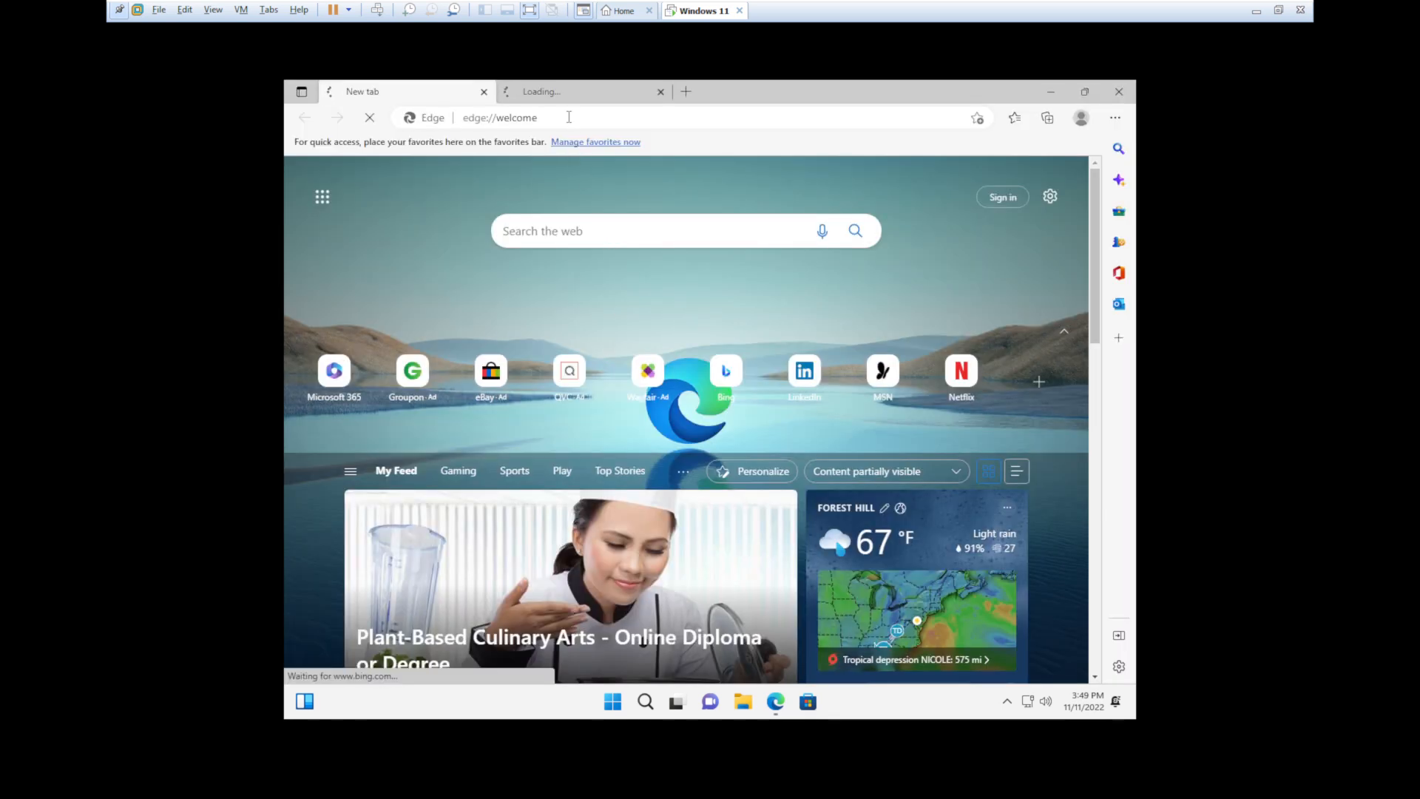
{"action": "left_click", "coordinate": [557, 119]}
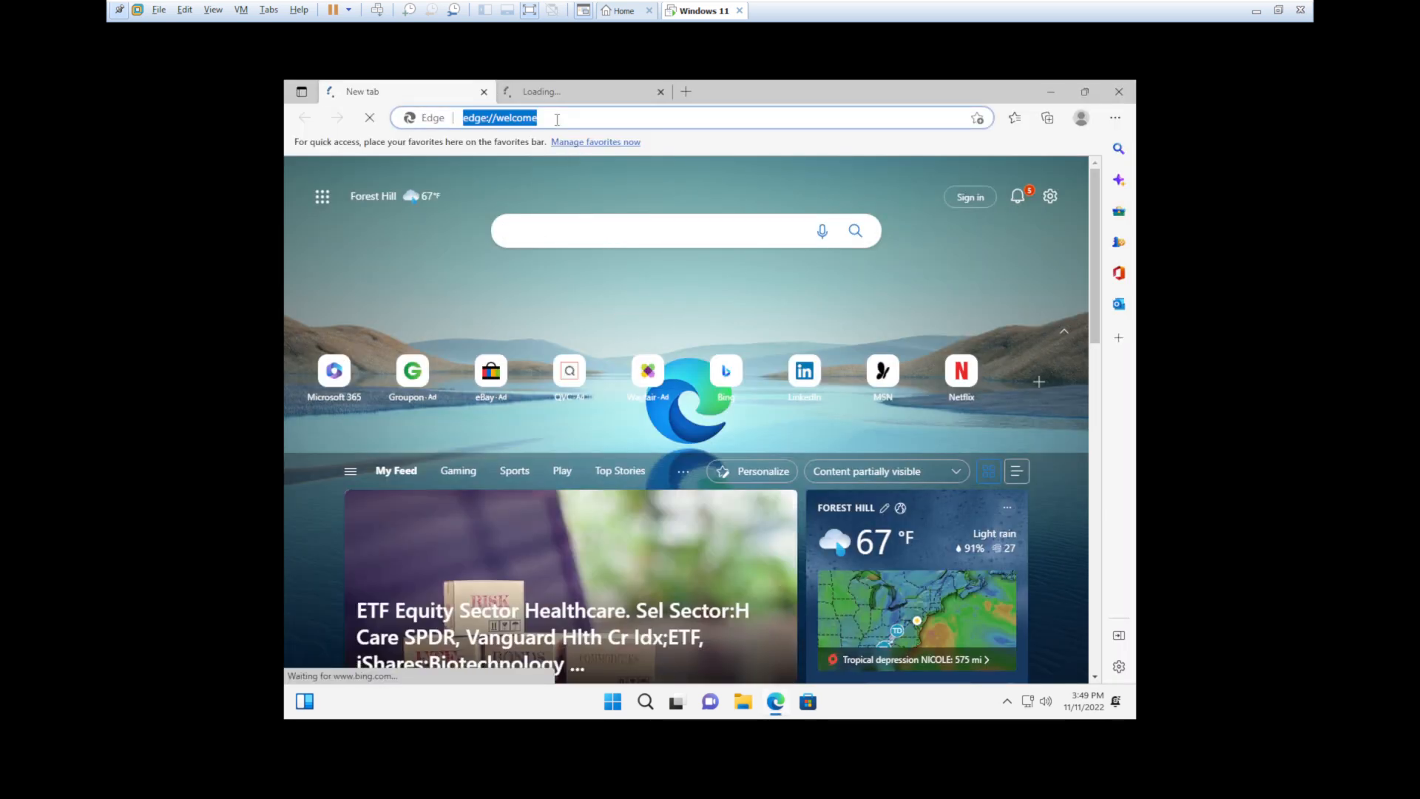
{"action": "type", "text": "youtub"}
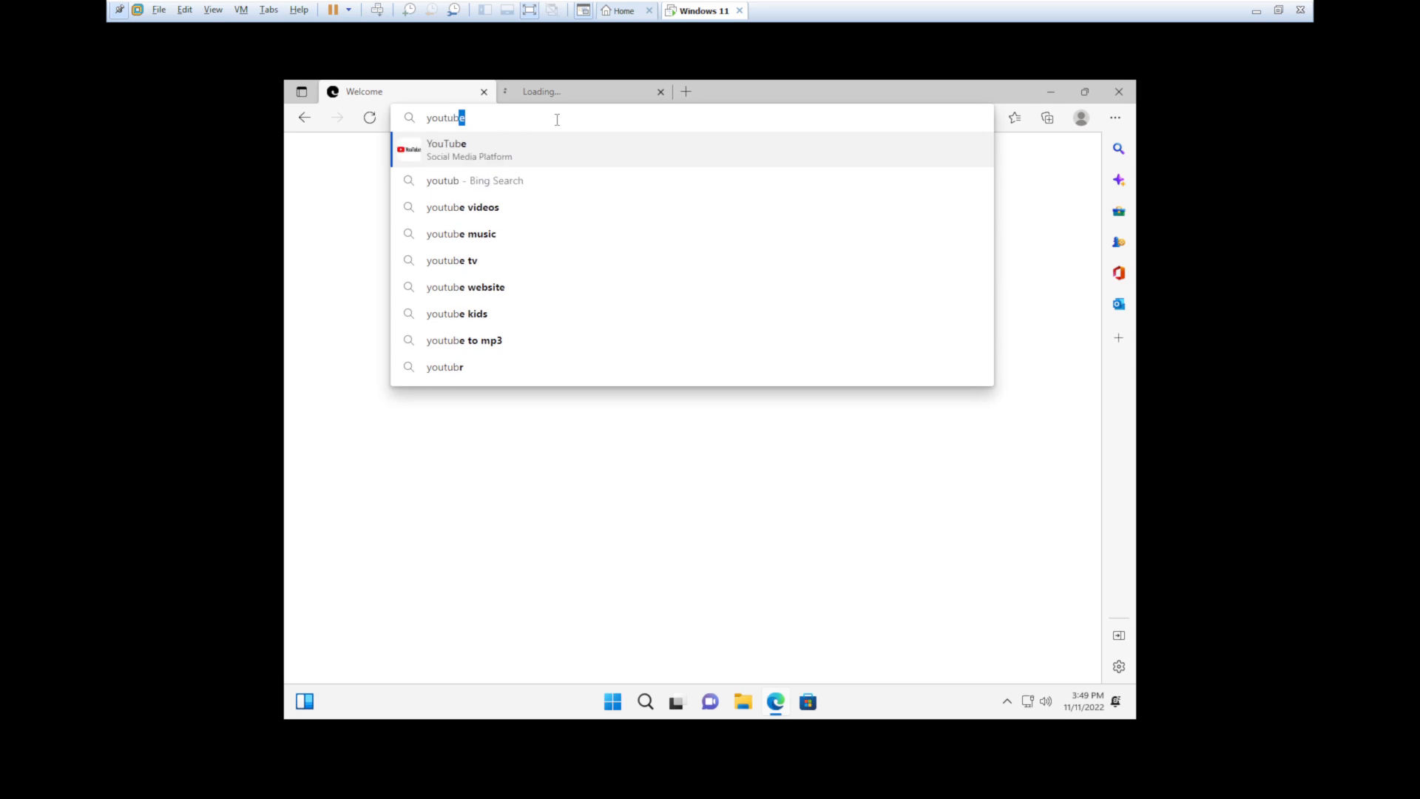
{"action": "type", "text": "e.com"}
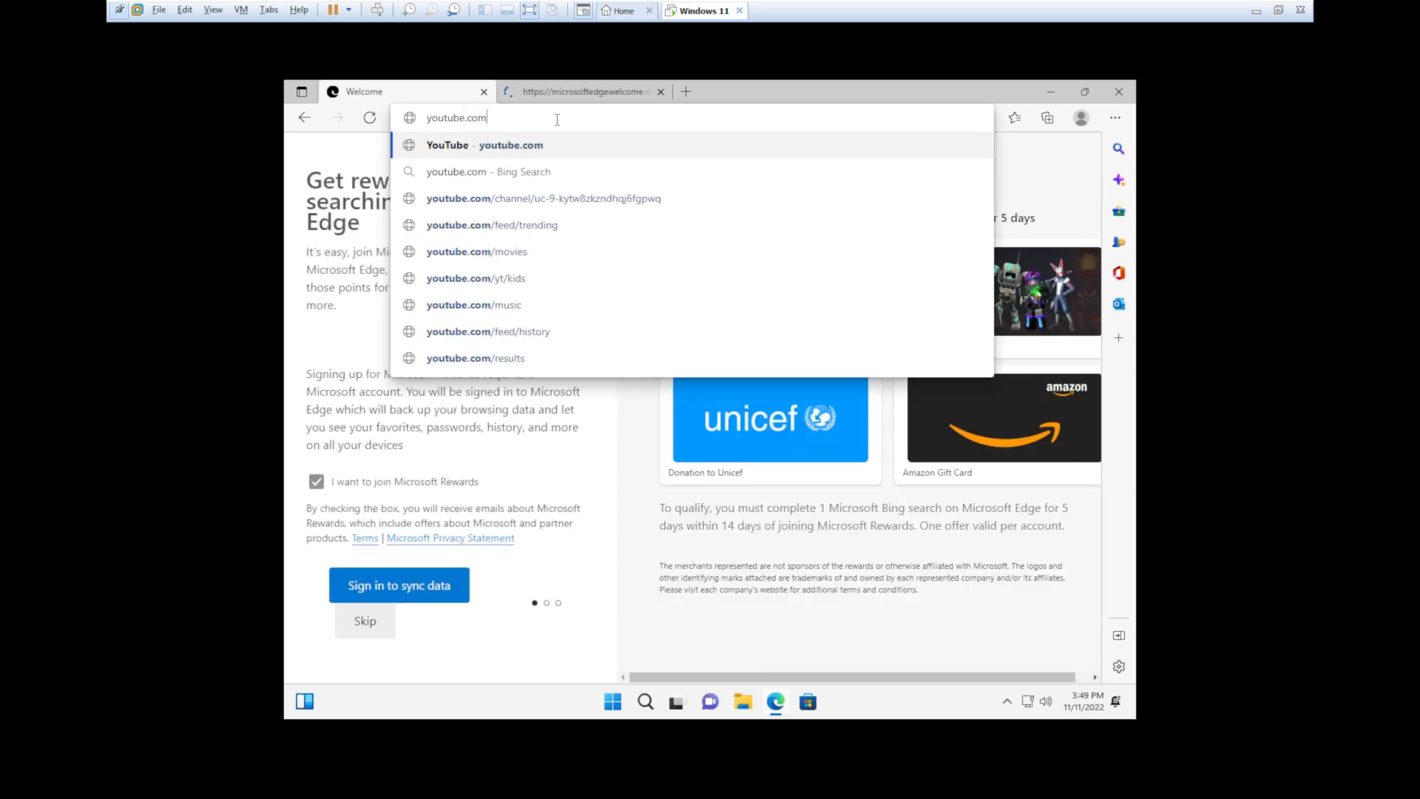
{"action": "key", "text": "Return"}
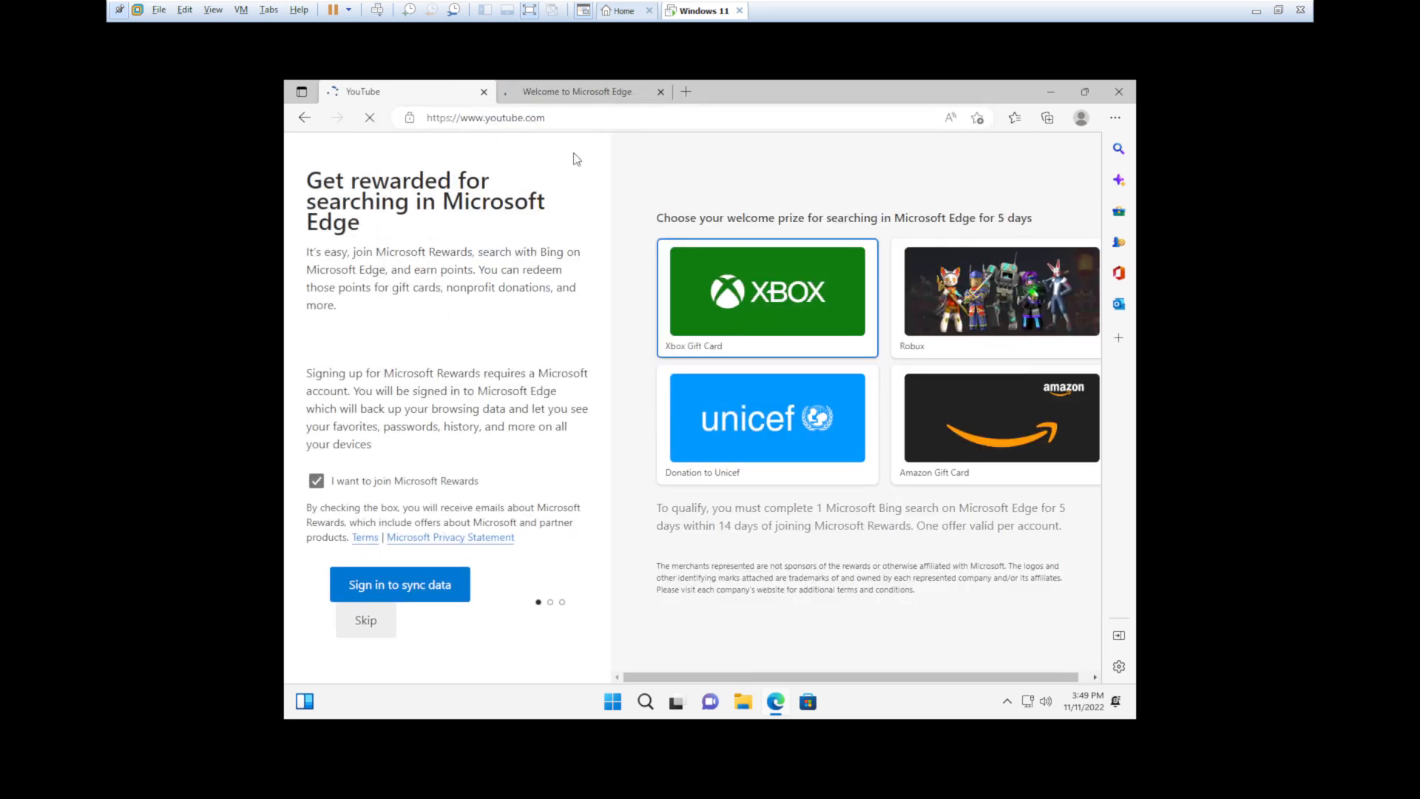
{"action": "left_click", "coordinate": [660, 92]}
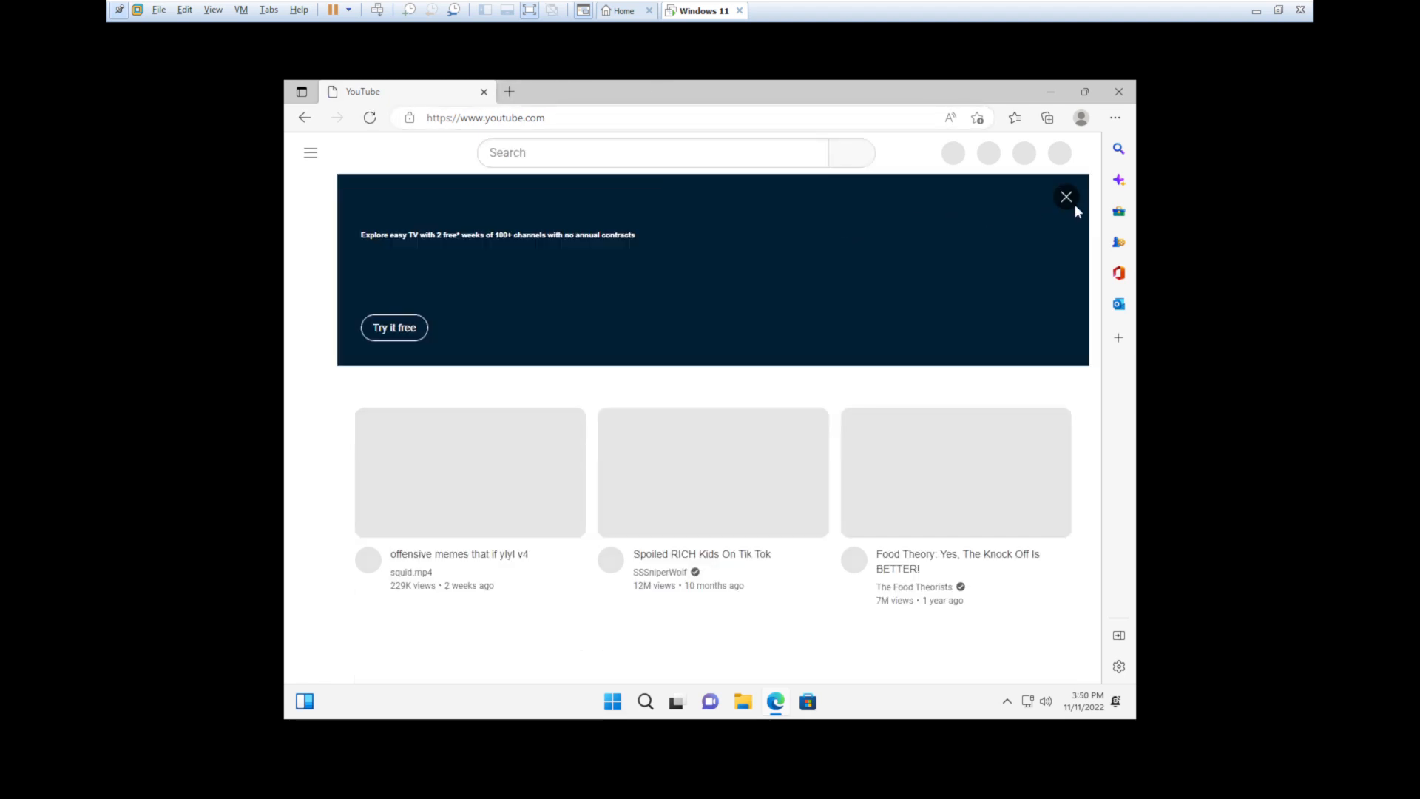
- Dismiss the ad banner and search YouTube for 'squeakyourshoes', opening the channel
{"action": "left_click", "coordinate": [1066, 198]}
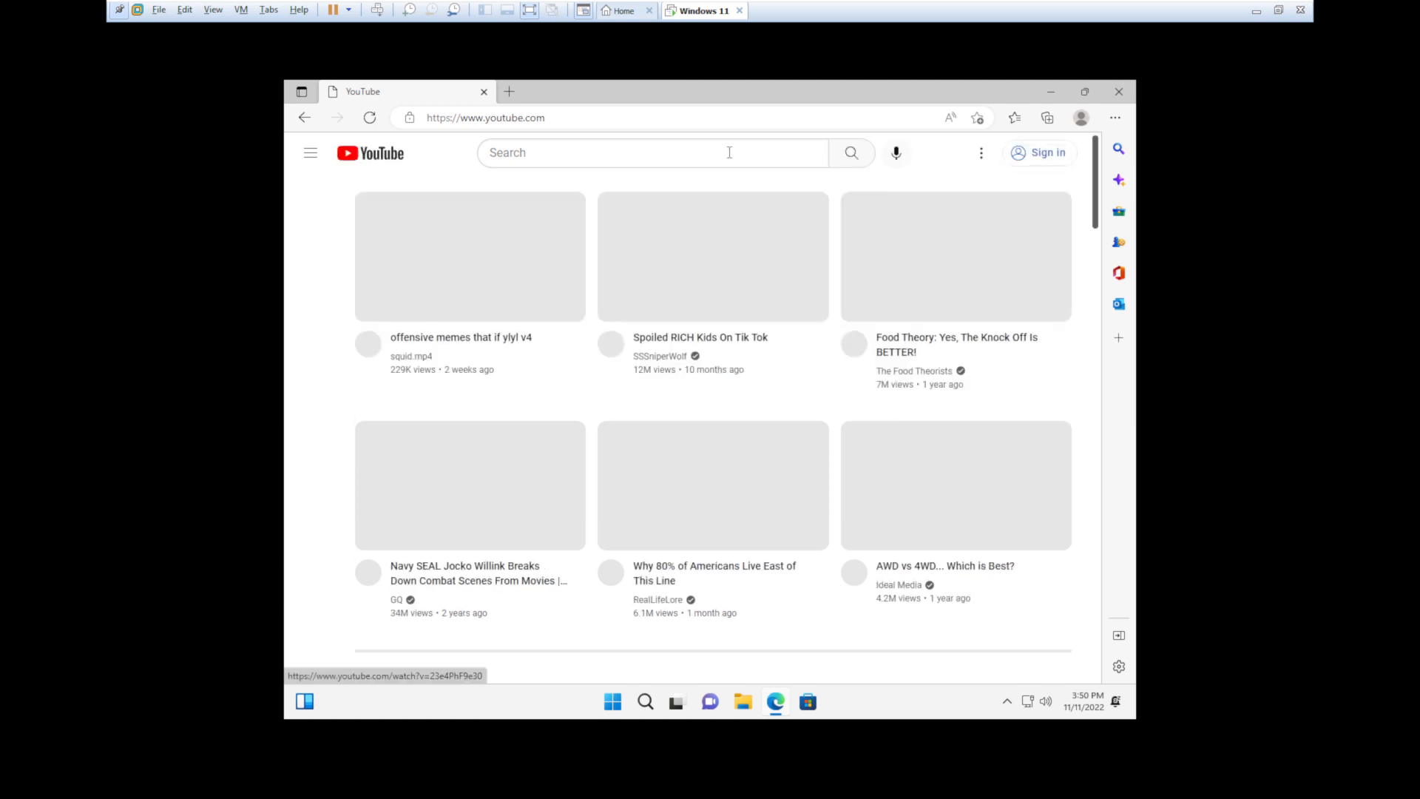
{"action": "left_click", "coordinate": [729, 152]}
{"action": "type", "text": "squ"}
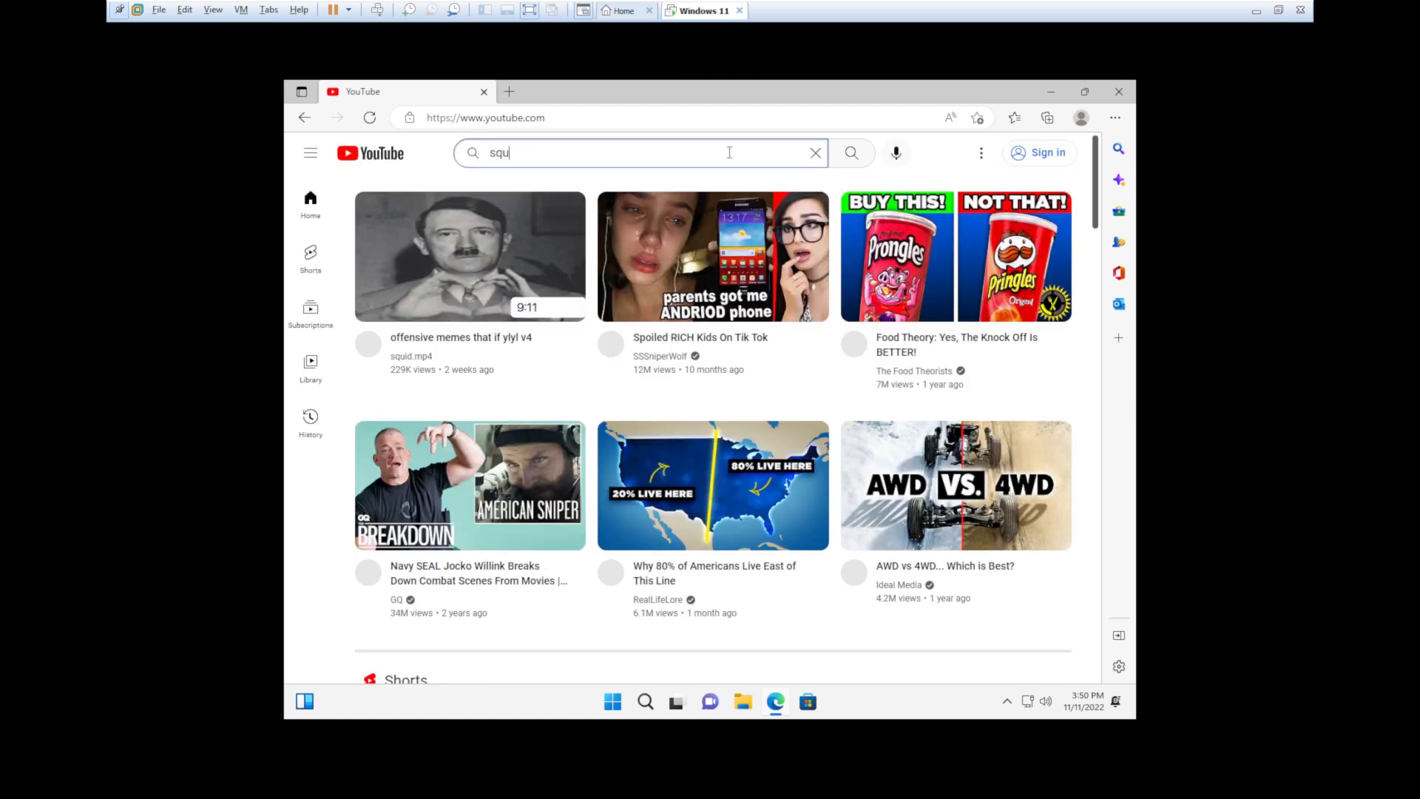
{"action": "type", "text": "eakyo"}
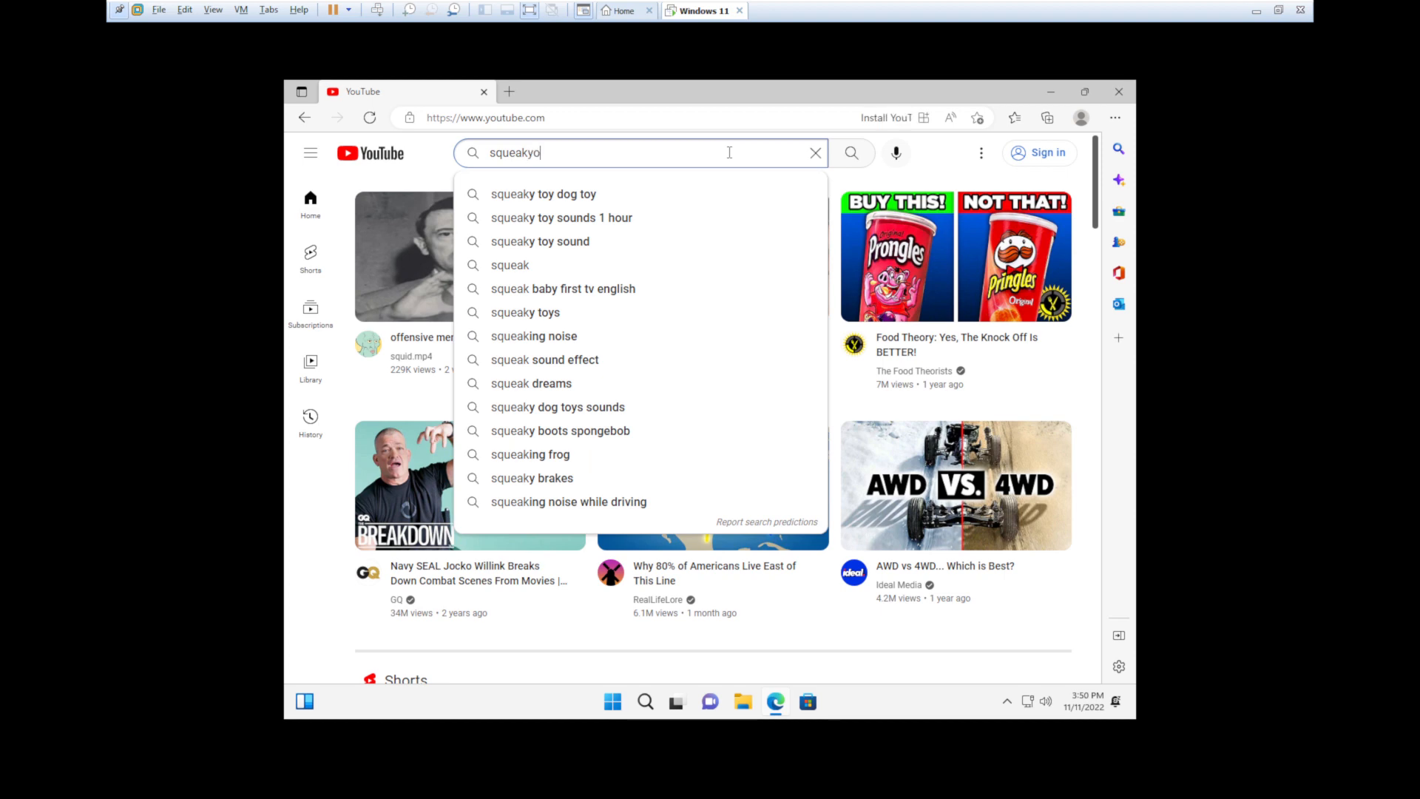
{"action": "type", "text": "urshoes"}
{"action": "key", "text": "Return"}
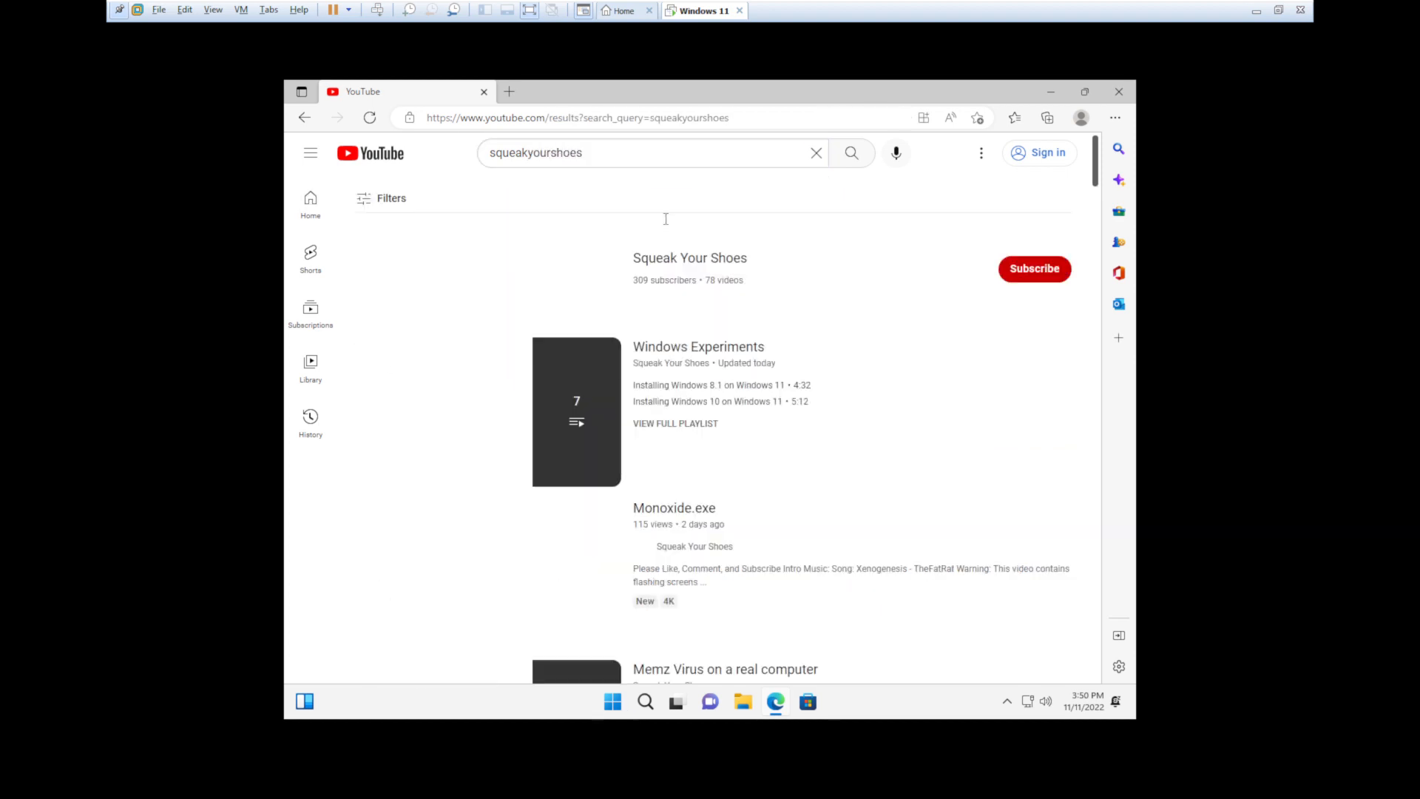
{"action": "left_click", "coordinate": [548, 272]}
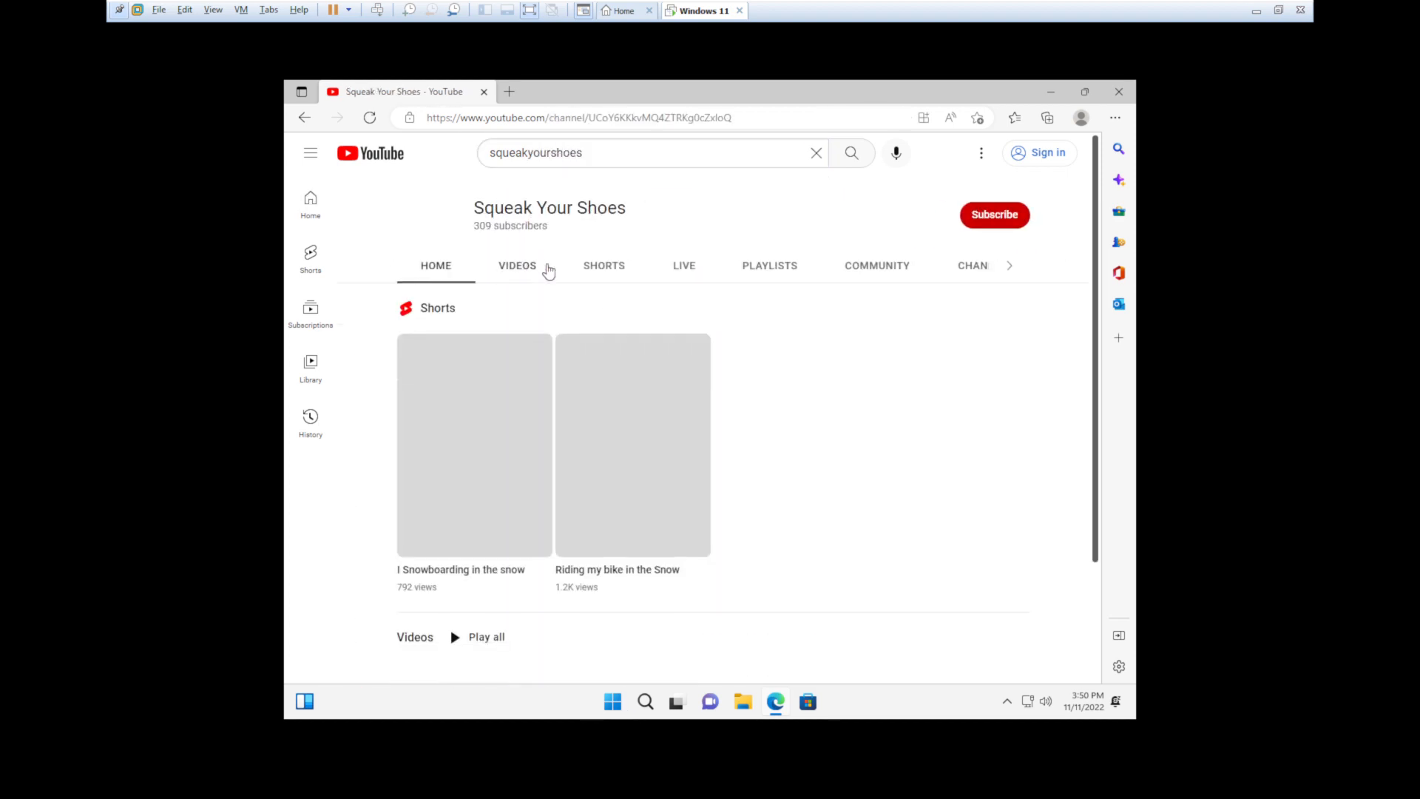
- Browse the channel's VIDEOS list, then close Edge and minimize VMware Workstation
{"action": "scroll", "coordinate": [564, 543], "scroll_direction": "down", "scroll_amount": 2}
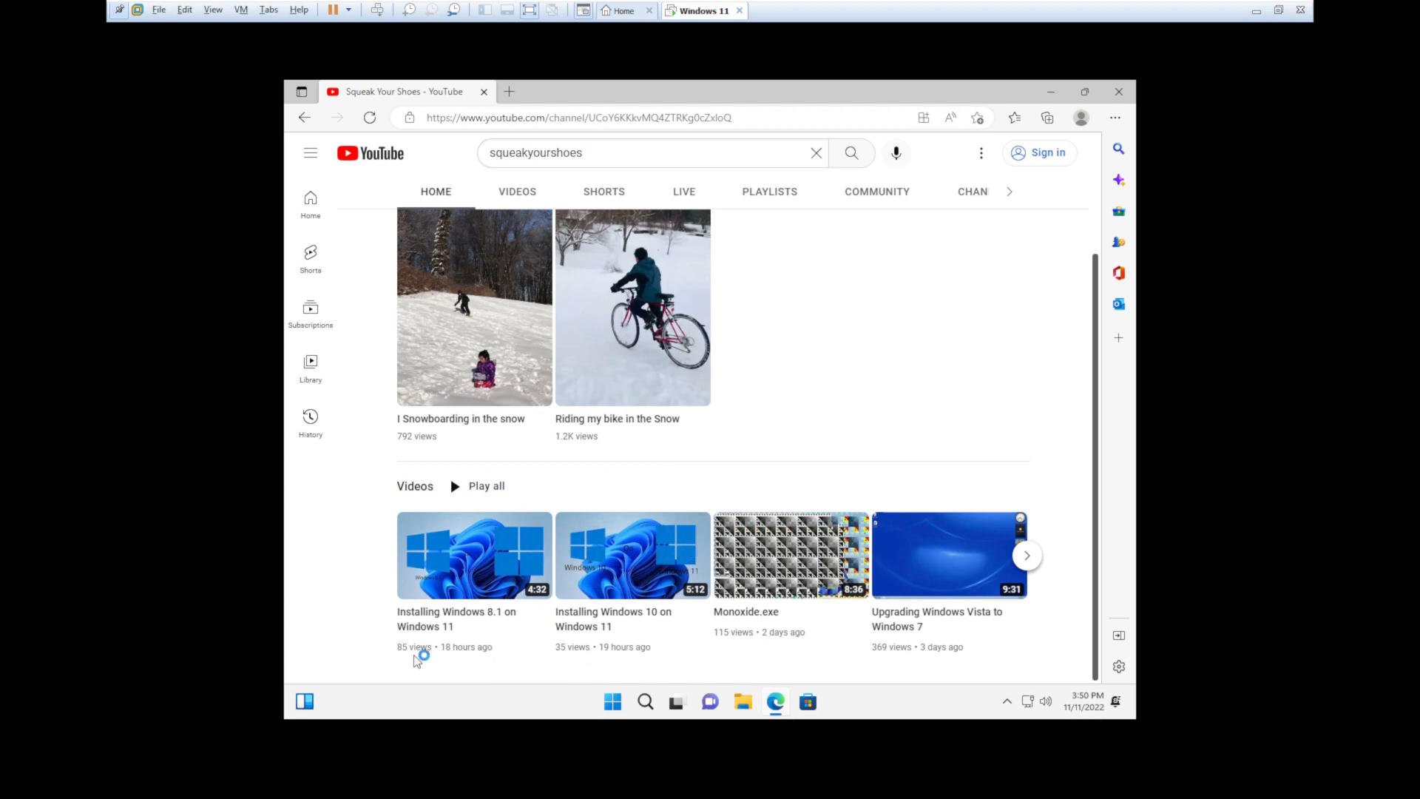
{"action": "scroll", "coordinate": [561, 291], "scroll_direction": "up", "scroll_amount": 2}
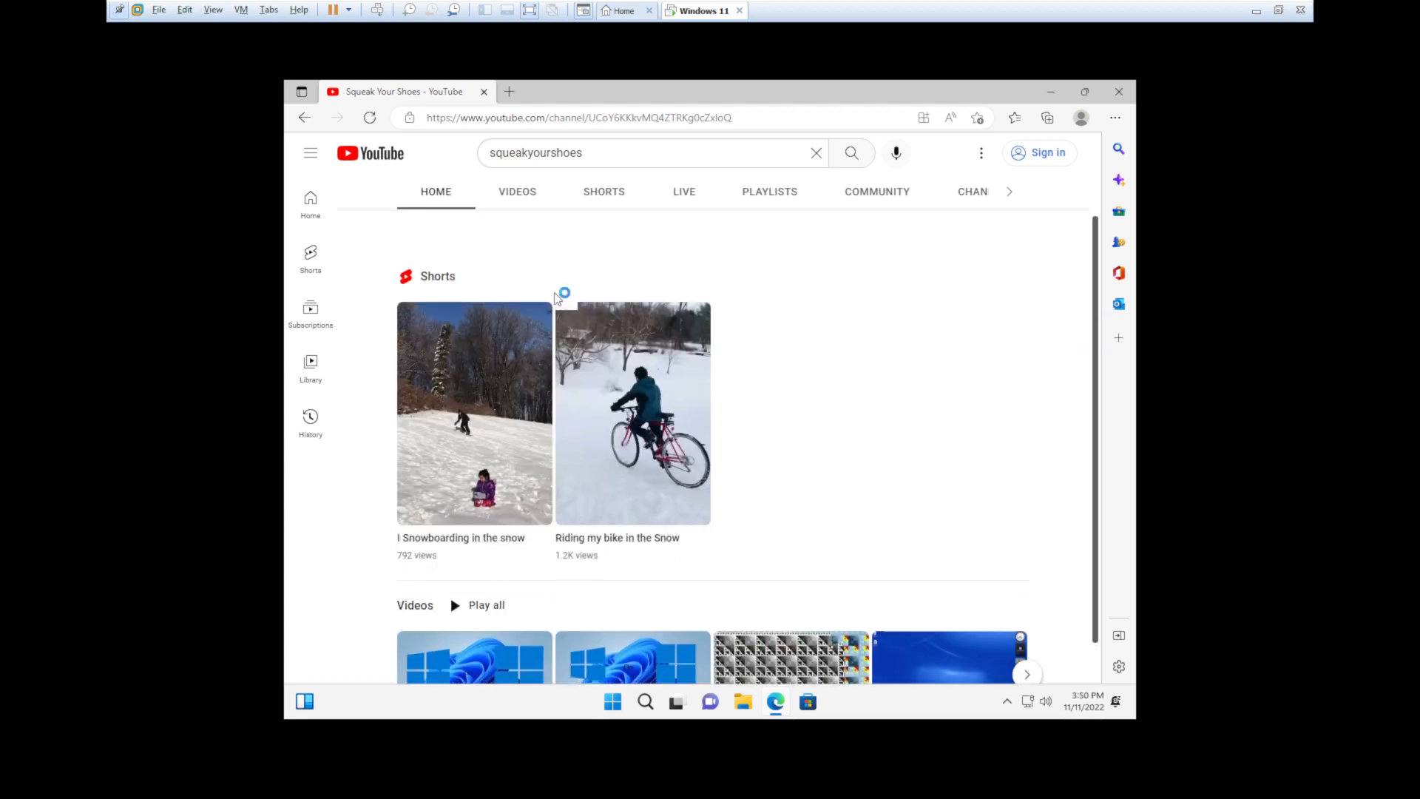
{"action": "left_click", "coordinate": [526, 275]}
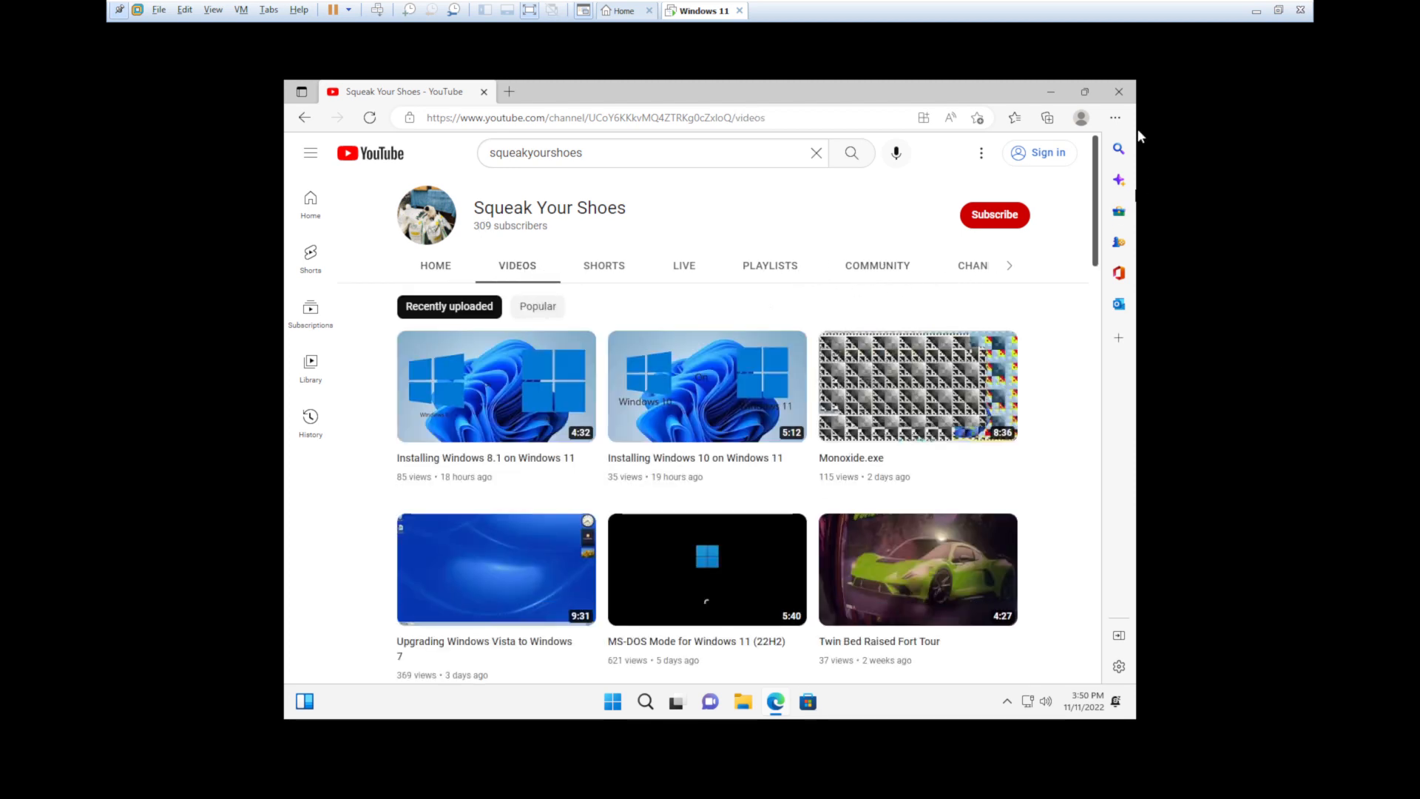
{"action": "left_click", "coordinate": [1122, 100]}
{"action": "left_click", "coordinate": [1255, 12]}
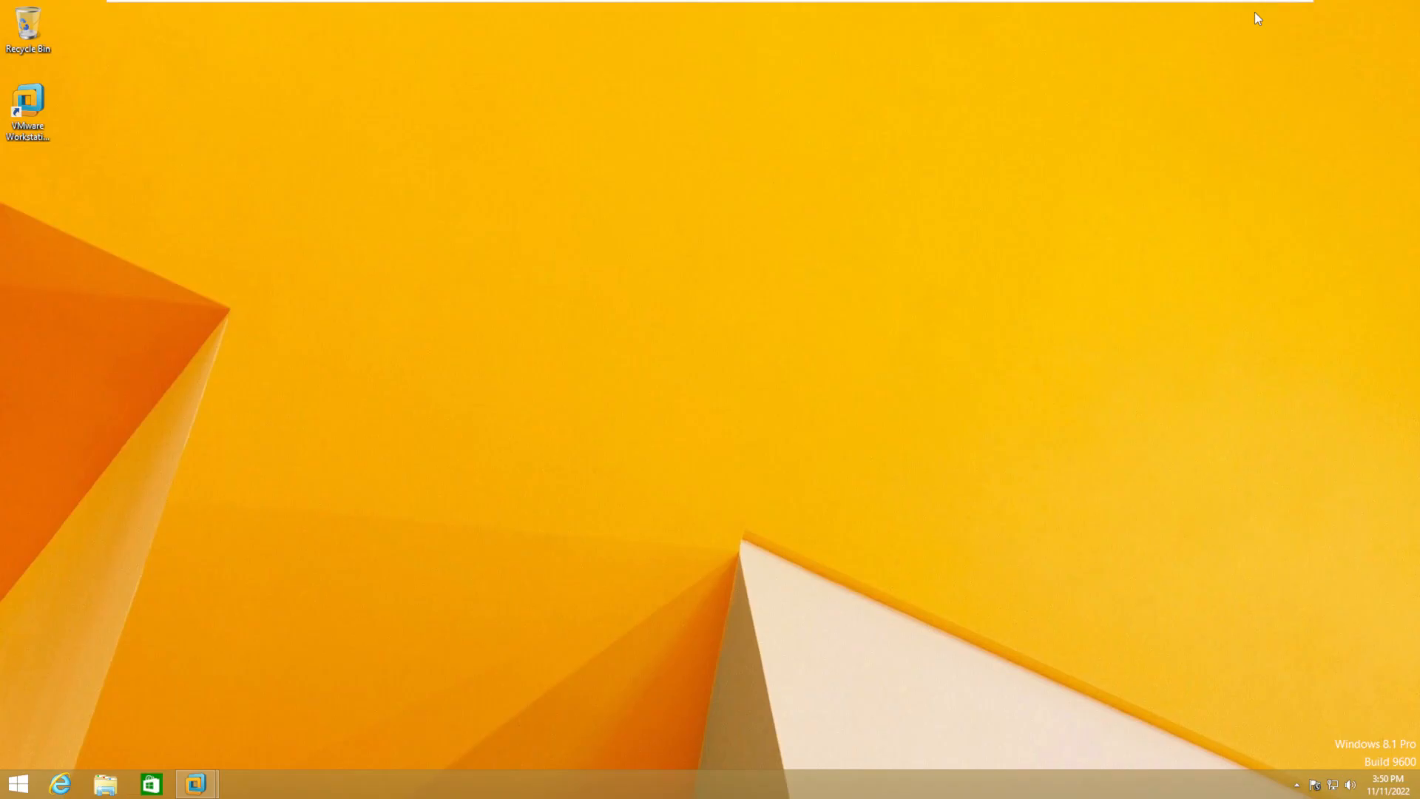